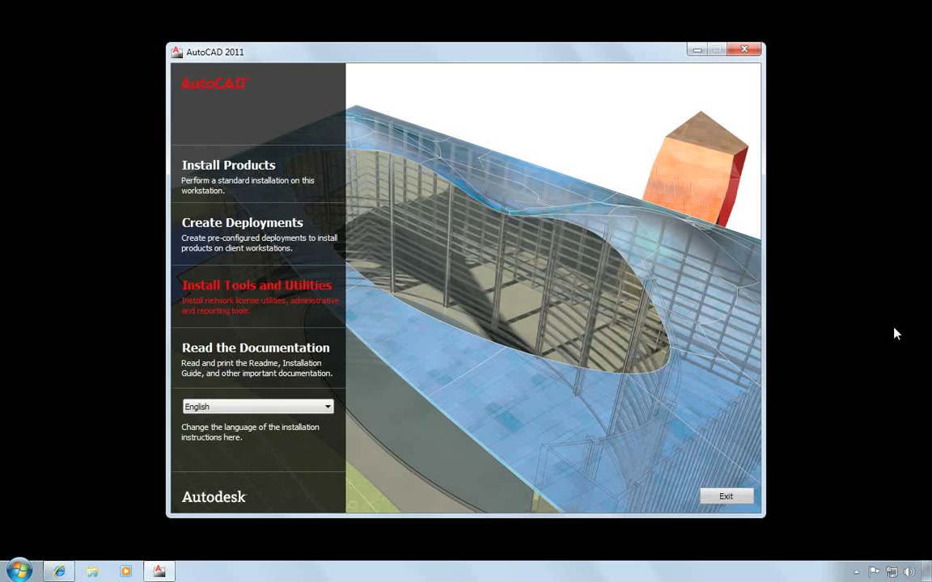
# - Choose Install Tools and Utilities and open the Installation/Licensing Help documentation
pyautogui.click(264, 304)
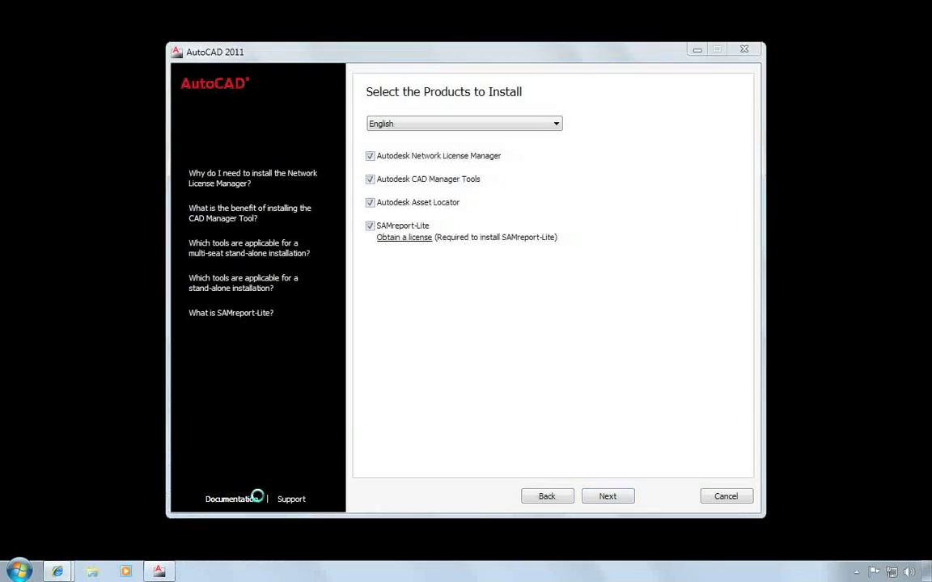
pyautogui.click(235, 500)
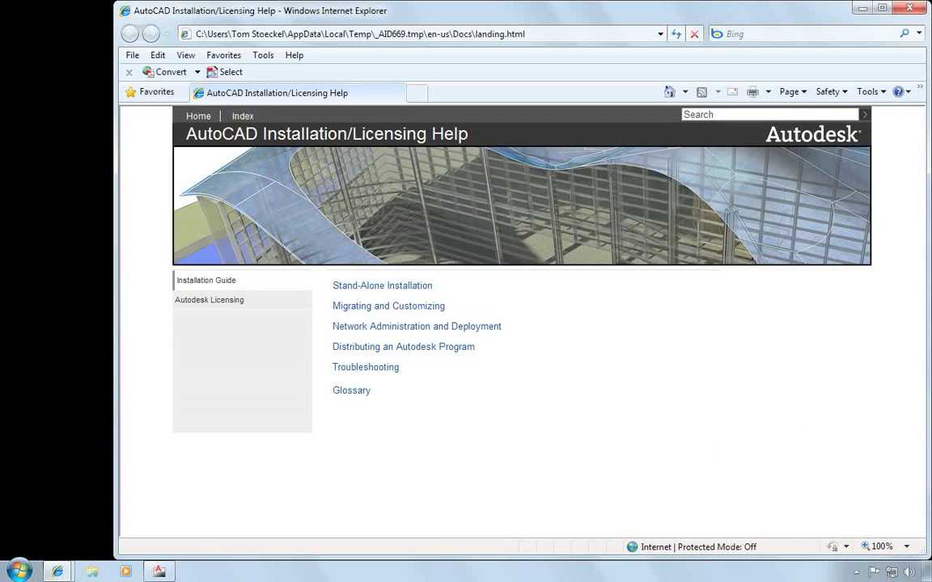
# - View the Network Licensing help topic under Autodesk Licensing, then close the help window
pyautogui.click(233, 302)
pyautogui.click(376, 308)
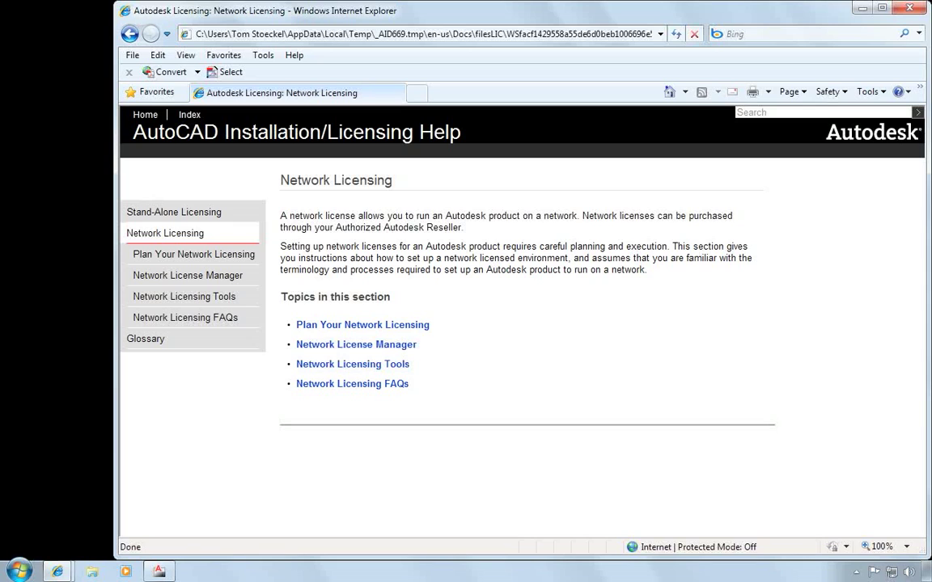
pyautogui.hotkey('alt', 'F4')
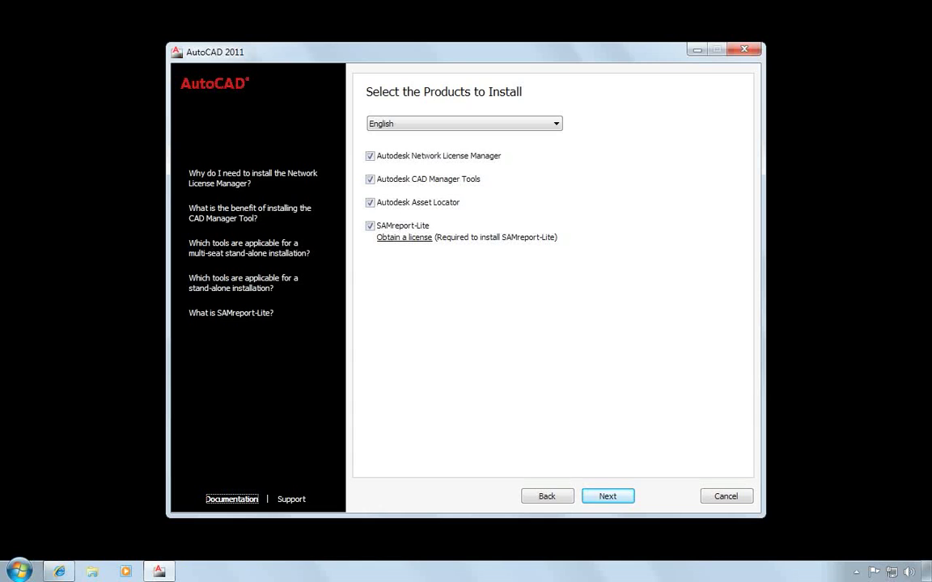
# - Deselect CAD Manager Tools, Asset Locator and SAMreport-Lite, then accept the license agreement
pyautogui.click(369, 179)
pyautogui.click(369, 203)
pyautogui.click(370, 226)
pyautogui.click(608, 497)
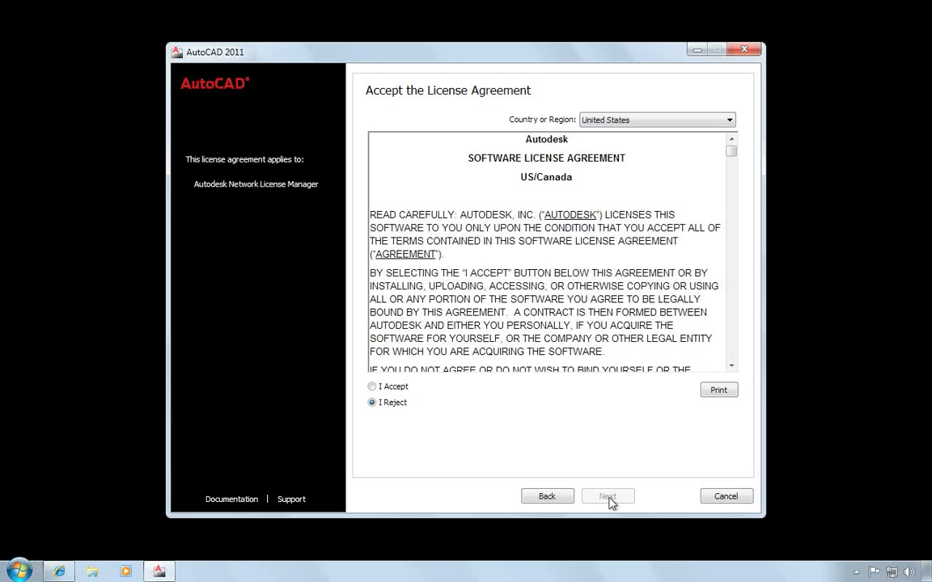
pyautogui.click(373, 388)
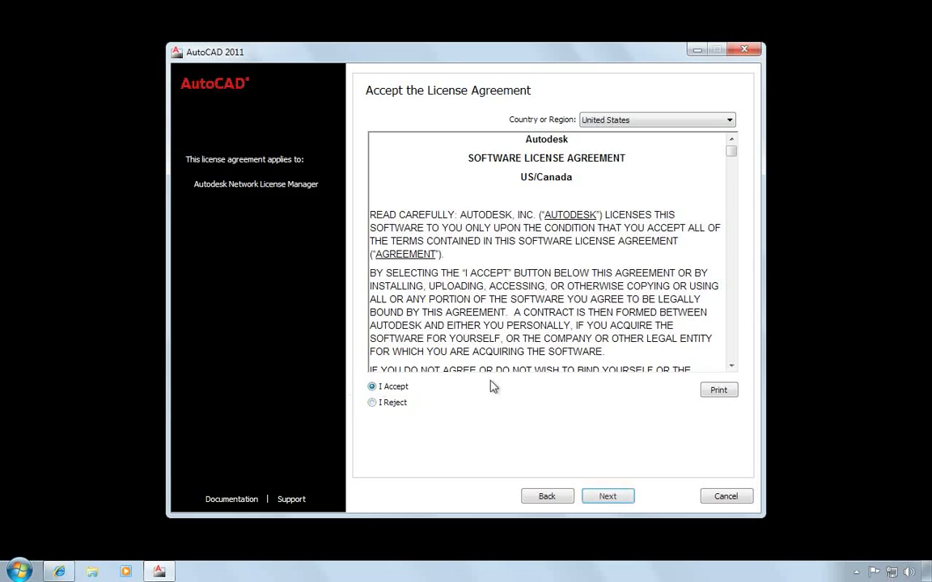
pyautogui.click(608, 497)
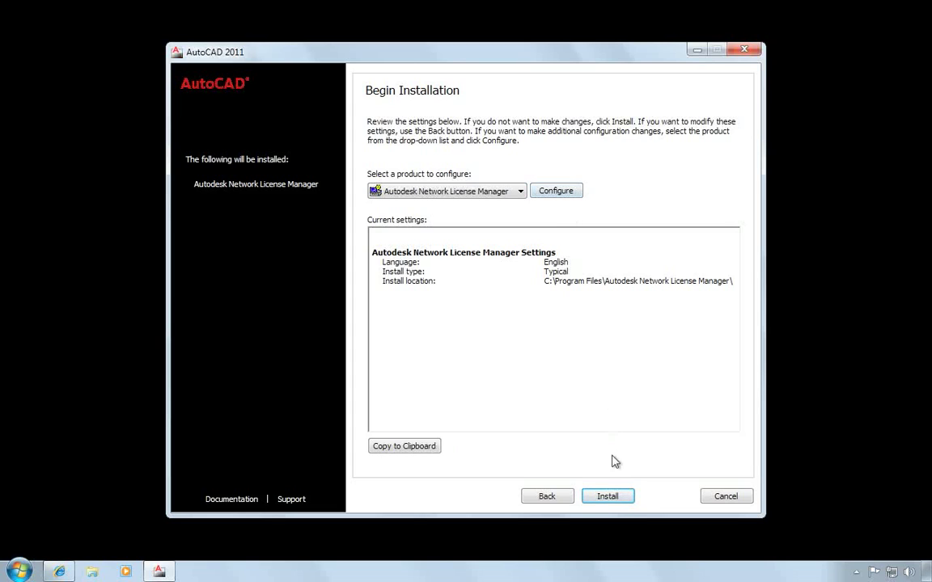
# - Install Autodesk Network License Manager with the default configuration, then finish and close the installer
pyautogui.click(611, 499)
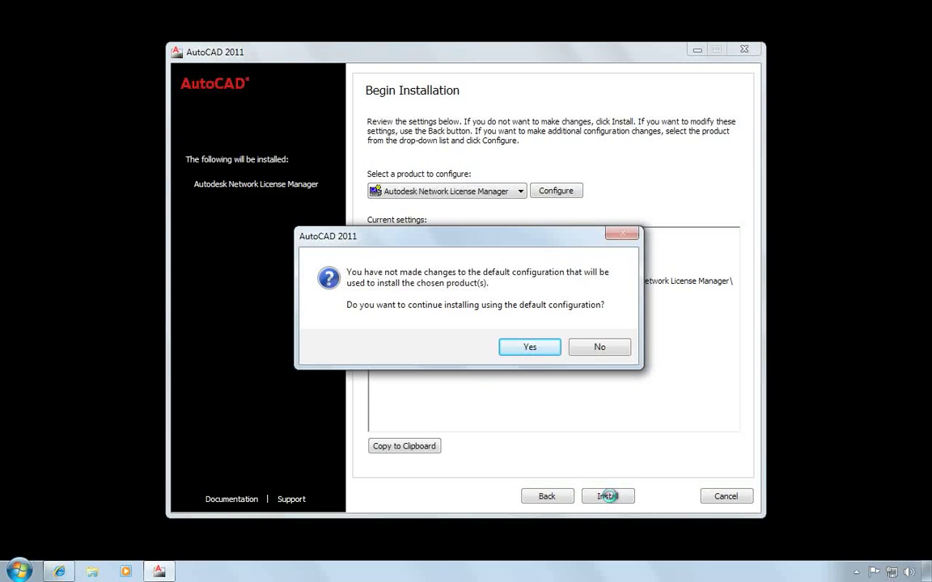
pyautogui.click(530, 349)
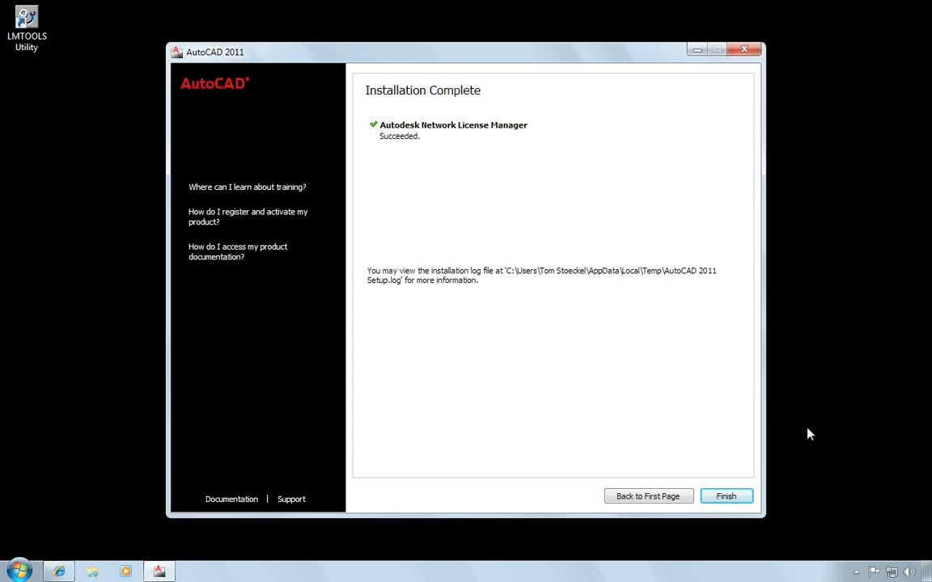
pyautogui.click(728, 498)
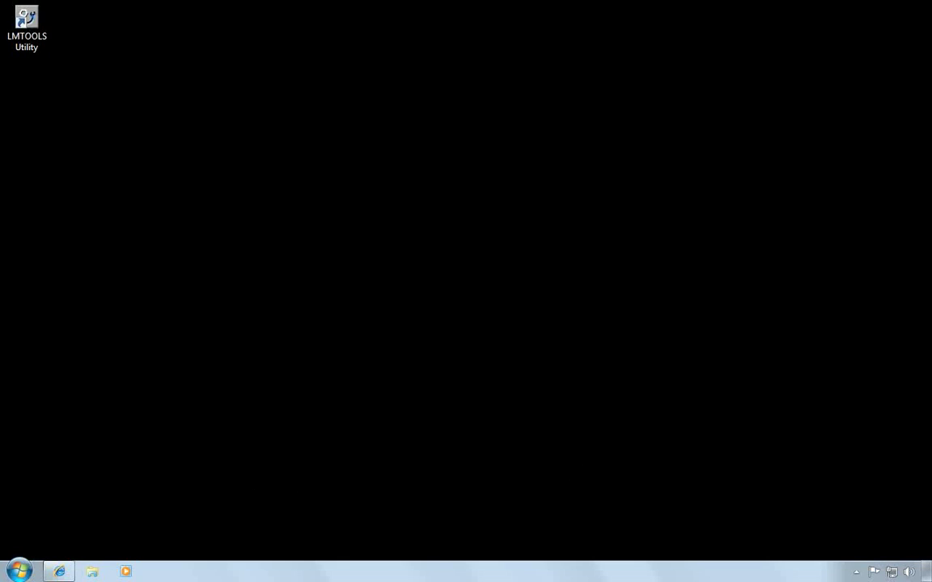
# - Run ipconfig /all in an enlarged administrator Command Prompt to view host name and physical addresses
pyautogui.click(20, 571)
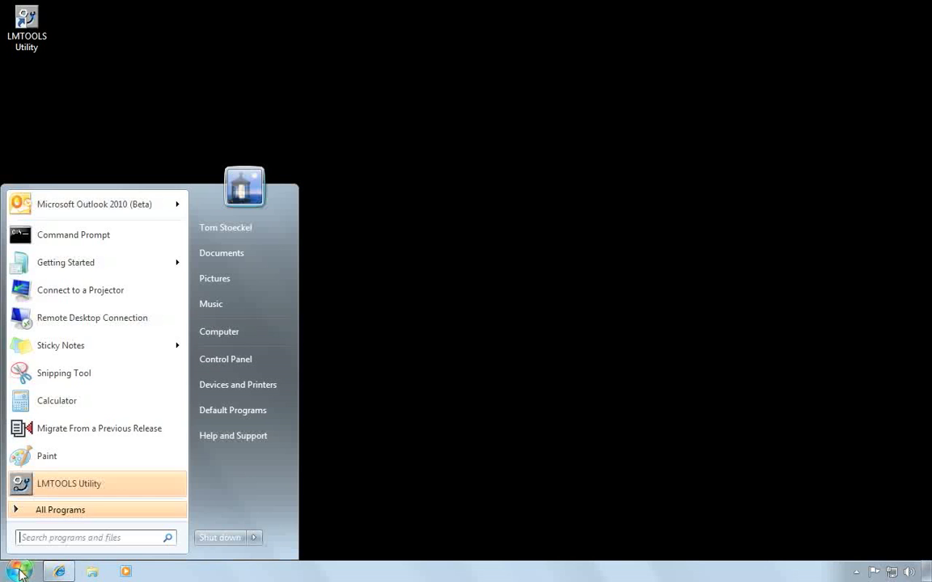
pyautogui.click(96, 237)
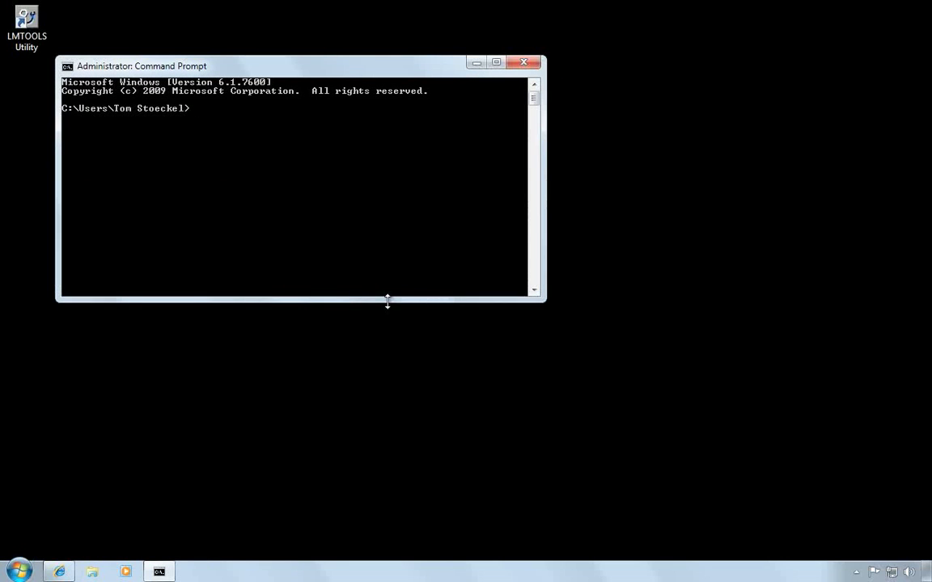
pyautogui.moveTo(387, 299); pyautogui.dragTo(385, 550)
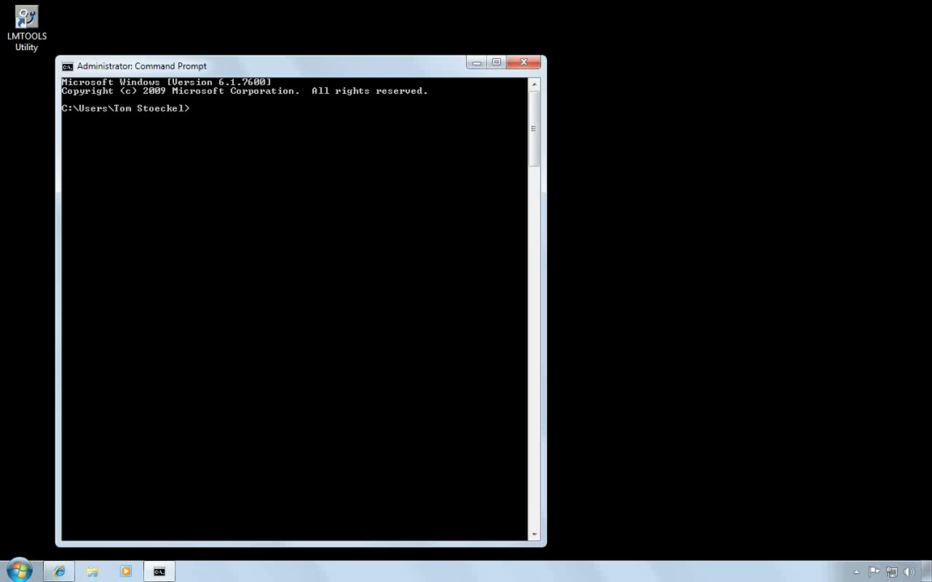
pyautogui.write('ipconfig /all')
pyautogui.press('Return')
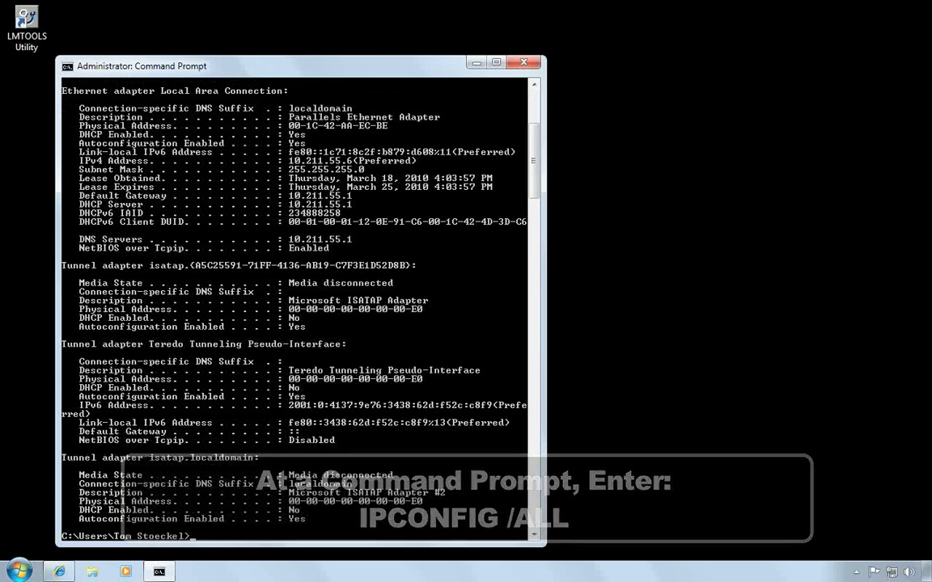
pyautogui.scroll(6, 534, 132)
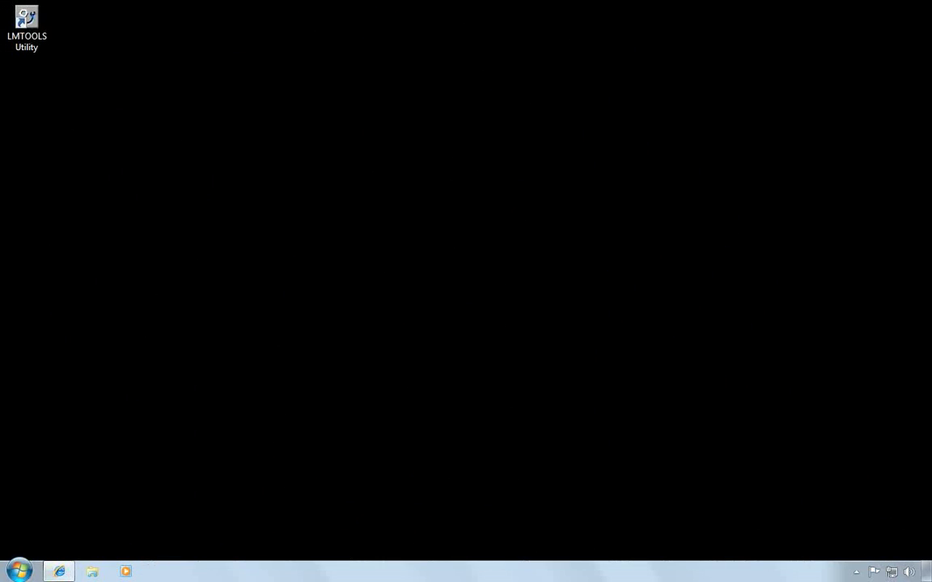
# - In LMTOOLS System Settings, copy hostname TOMSERVO and Ethernet address 001c42aaecbe, then close it
pyautogui.doubleClick(26, 25)
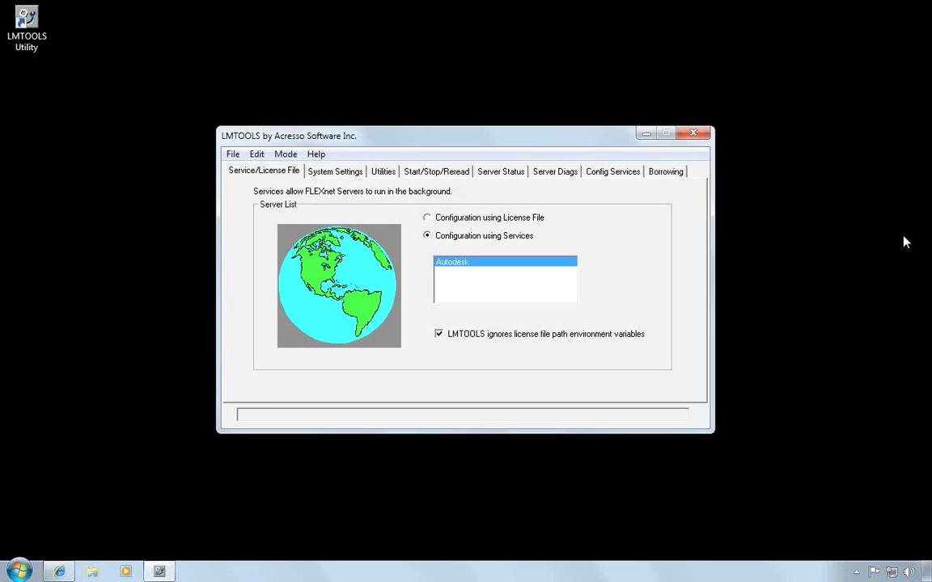
pyautogui.click(346, 175)
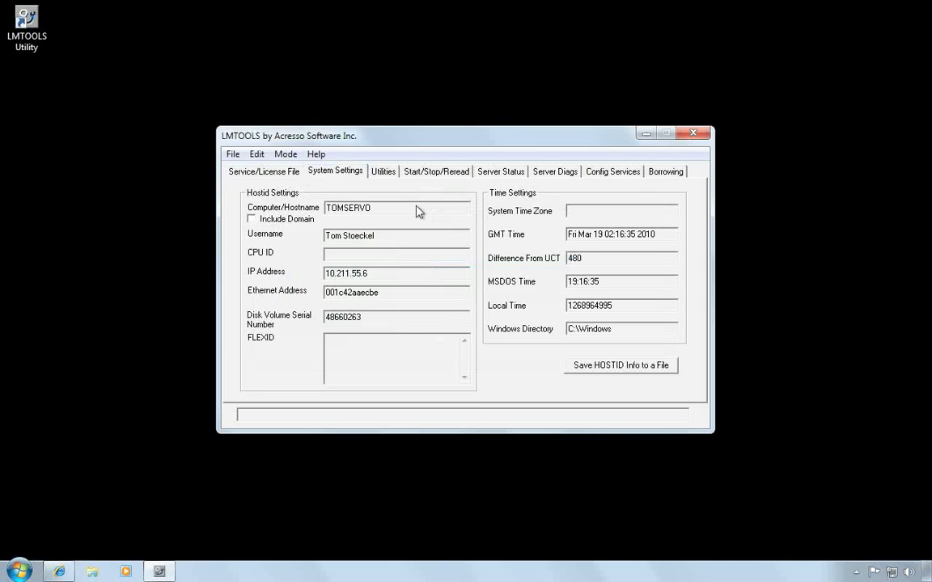
pyautogui.doubleClick(396, 208)
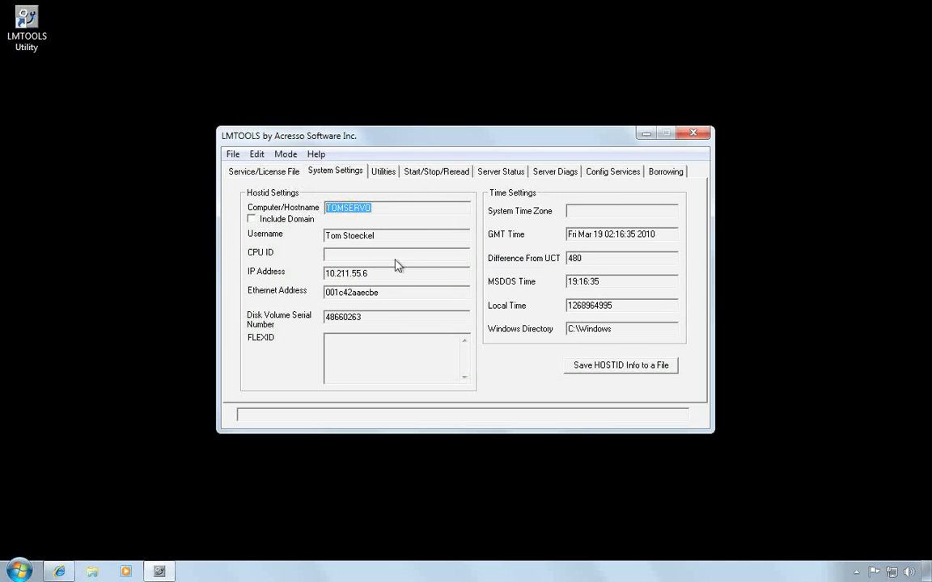
pyautogui.click(389, 293)
pyautogui.moveTo(389, 292); pyautogui.dragTo(307, 296)
pyautogui.hotkey('ctrl', 'c')
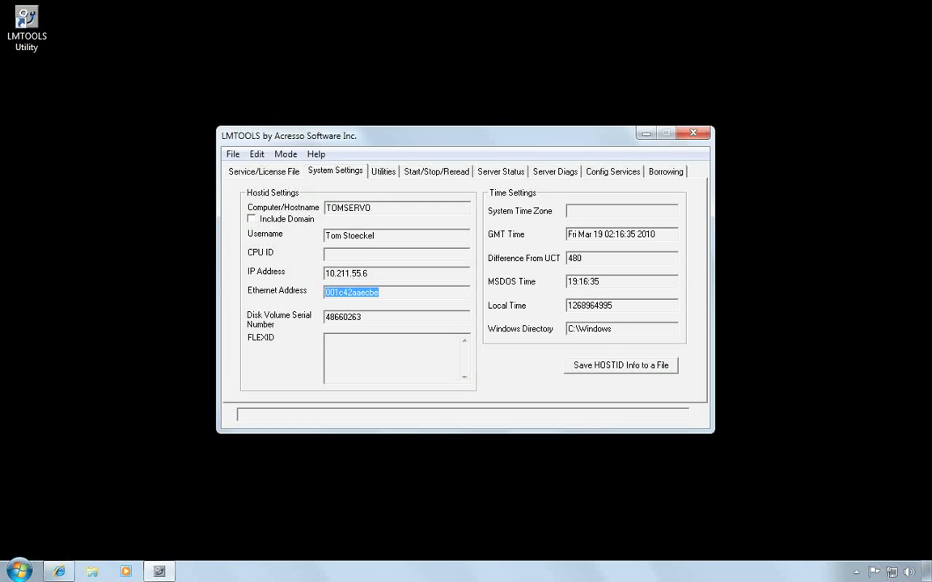
pyautogui.click(700, 136)
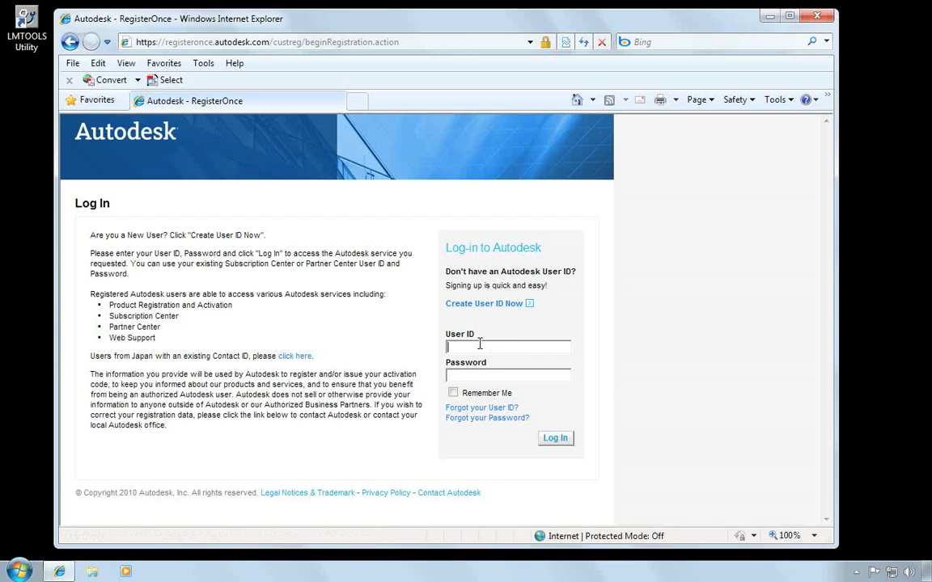
# - Log in to RegisterOnce with the user ID and password, then pick the Autodesk-CSC account
pyautogui.press('Tab')
pyautogui.write('•••••••••')
pyautogui.press('Return')
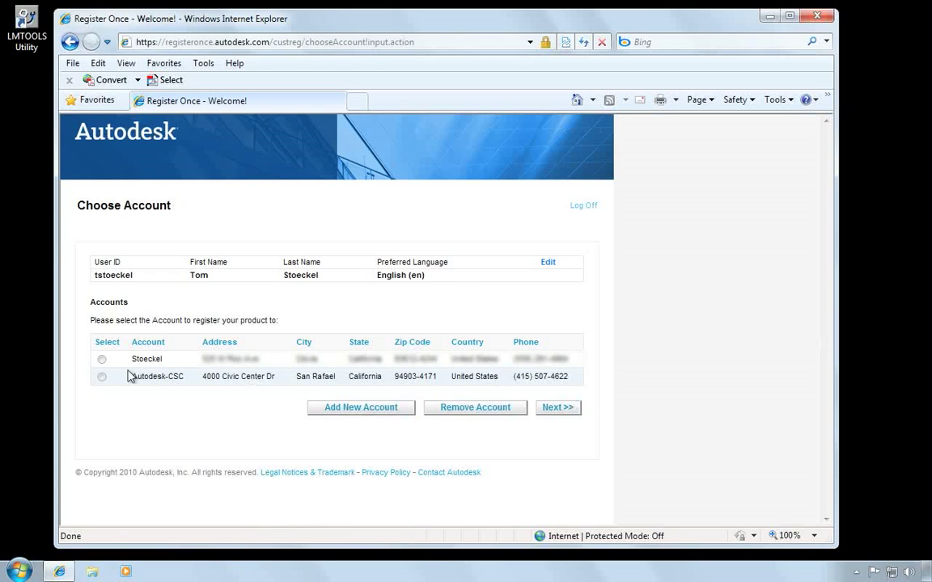
pyautogui.click(102, 378)
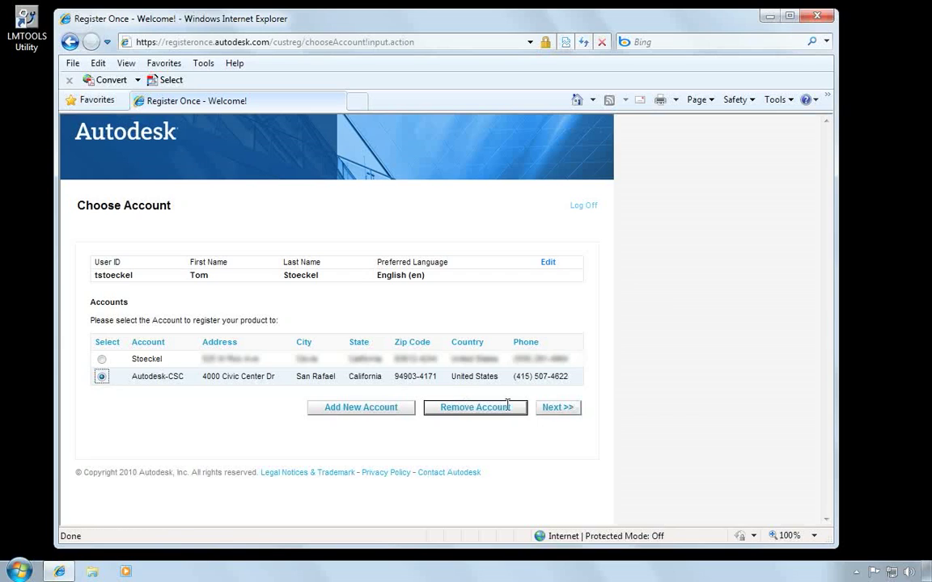
pyautogui.click(566, 411)
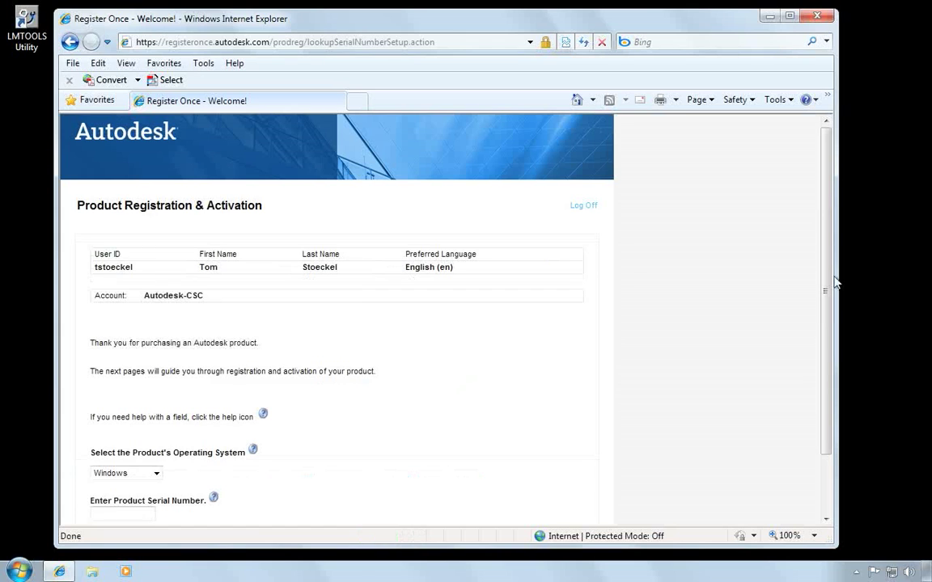
# - Enter the product serial number in RegisterOnce and submit it
pyautogui.moveTo(827, 283); pyautogui.dragTo(827, 356)
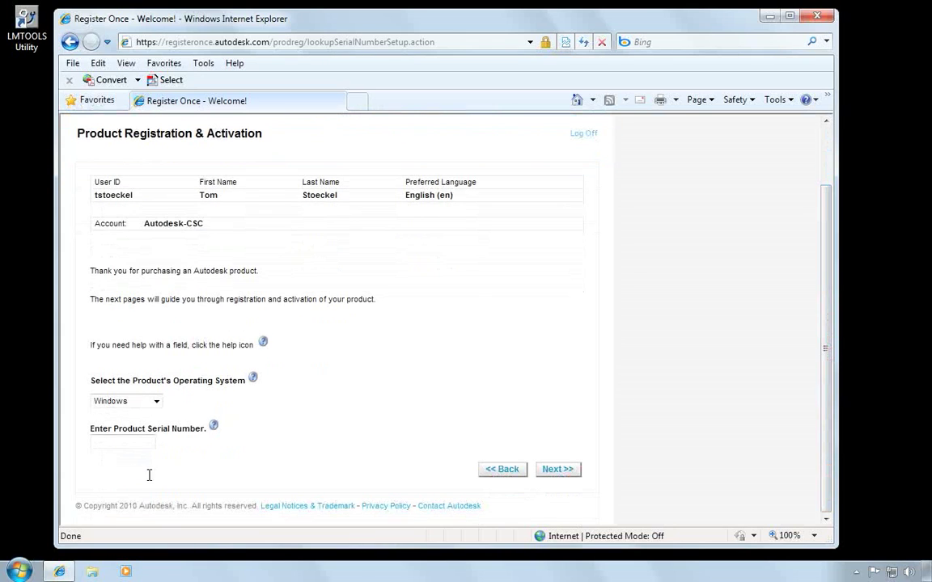
pyautogui.click(121, 442)
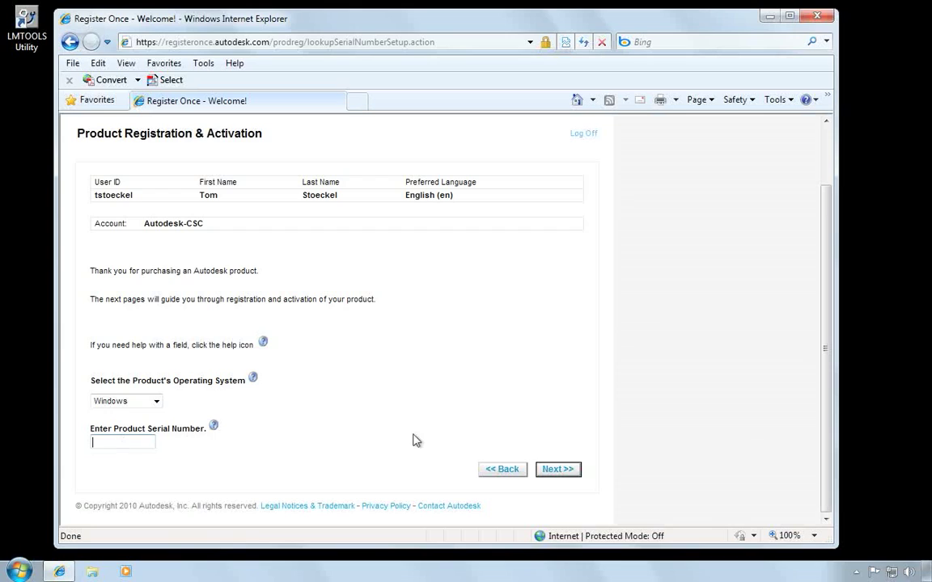
pyautogui.write('351-123456785678')
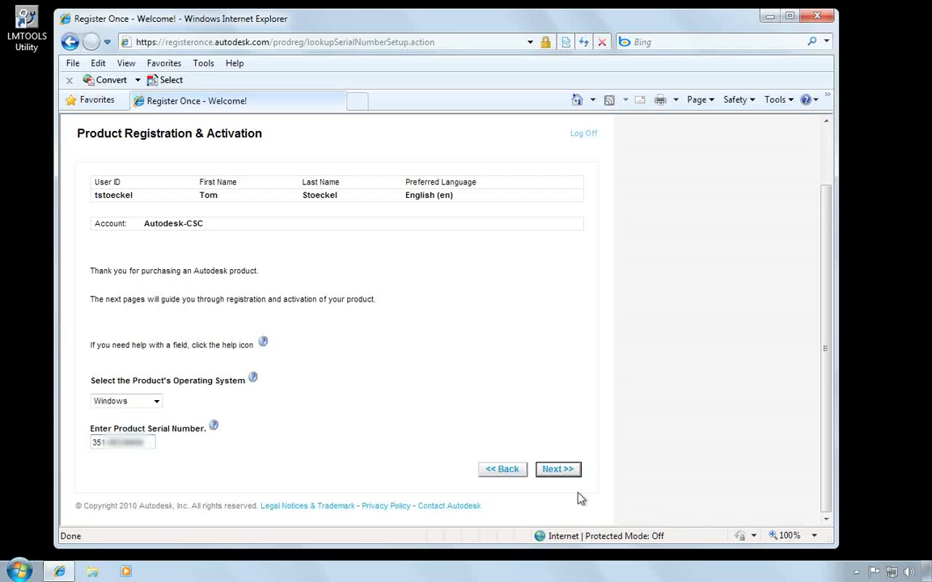
pyautogui.click(557, 469)
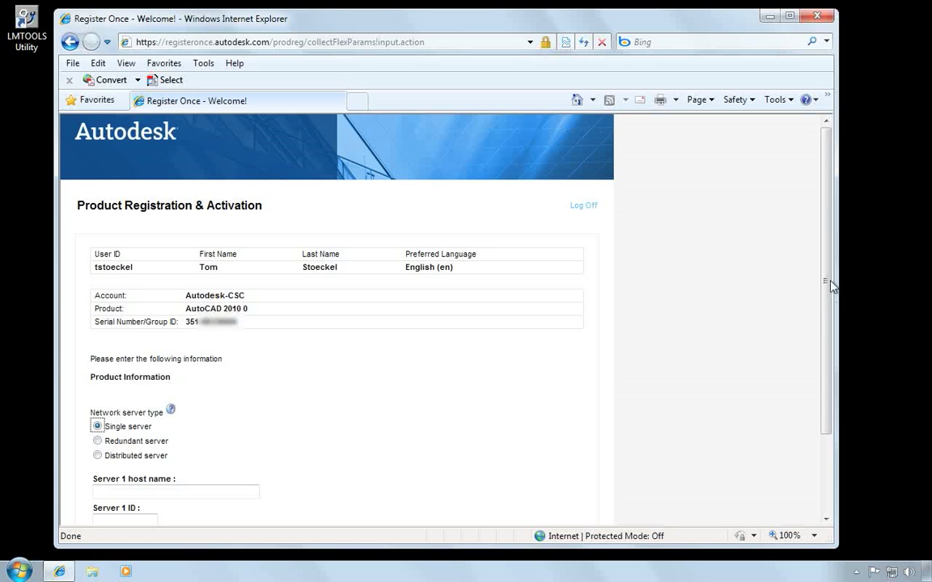
# - Compare the redundant and distributed server options, then settle on a single license server
pyautogui.moveTo(832, 287); pyautogui.dragTo(812, 385)
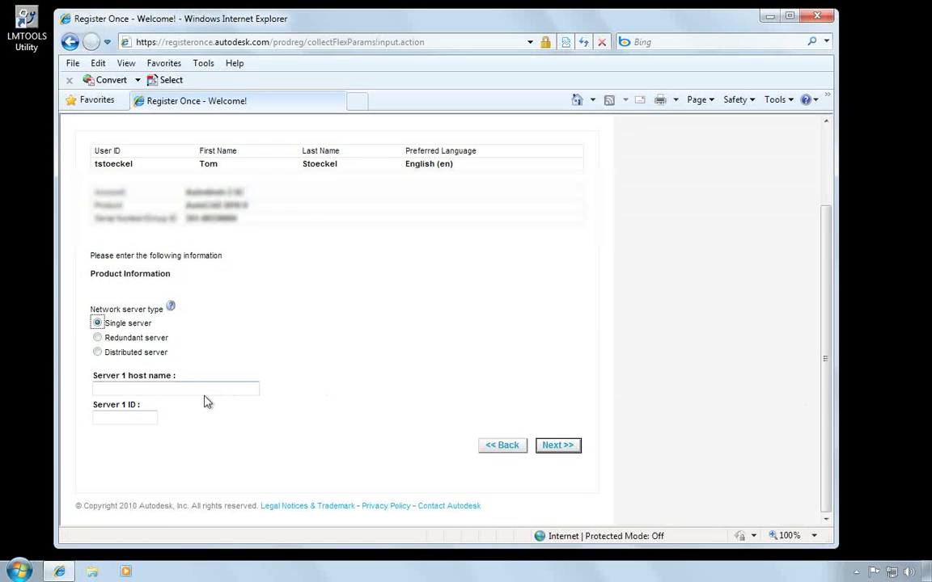
pyautogui.click(97, 338)
pyautogui.scroll(-3, 396, 347)
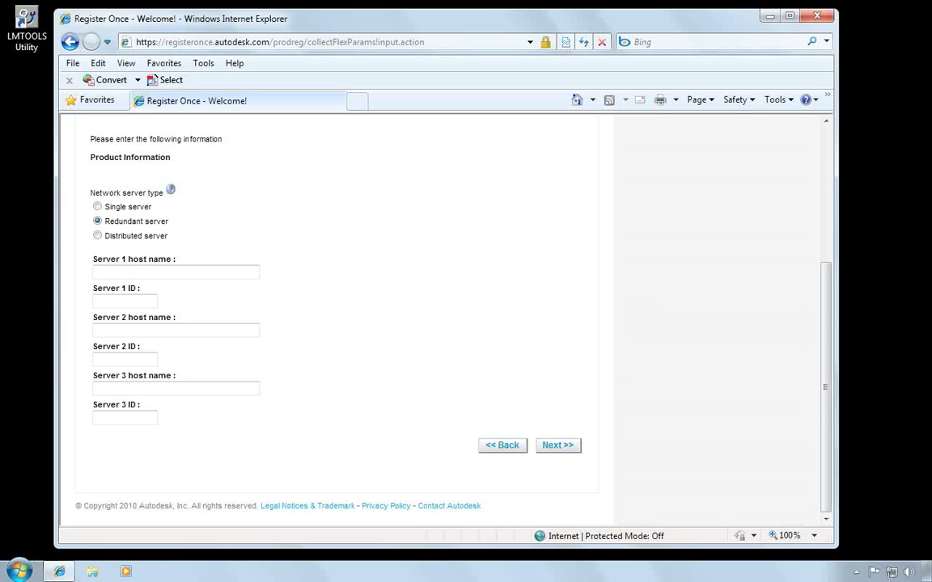
pyautogui.click(97, 236)
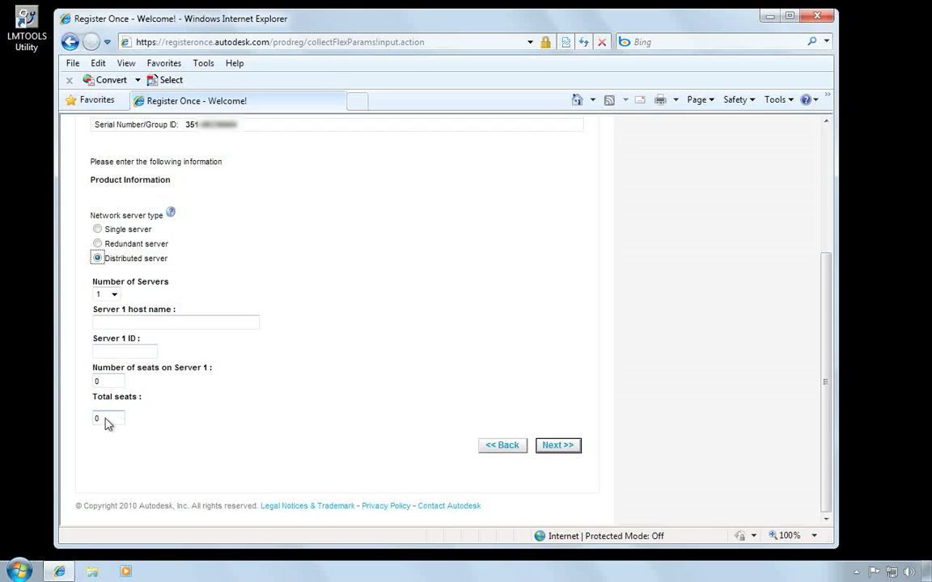
pyautogui.click(97, 229)
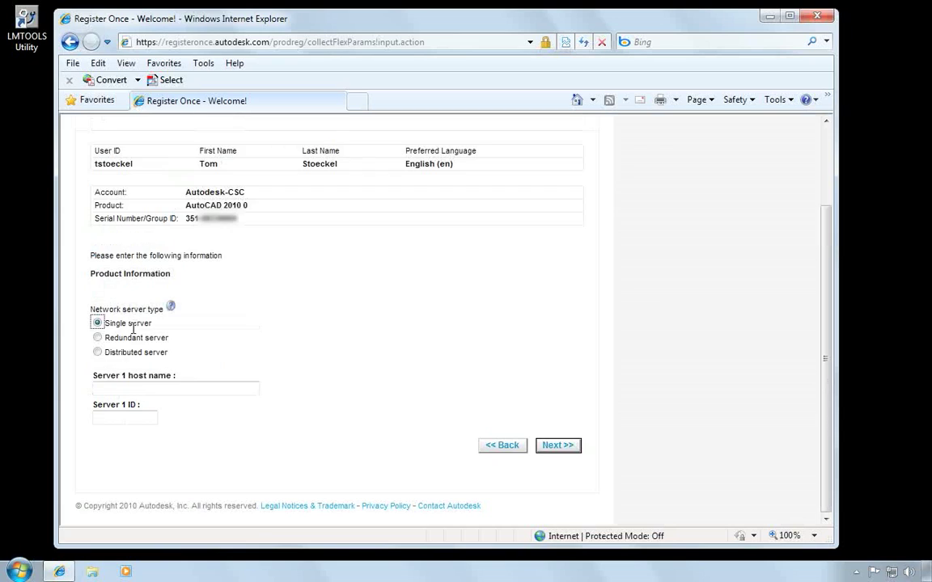
# - Enter host name TOMSERVO with the pasted MAC address as server ID, and download the license file
pyautogui.click(131, 389)
pyautogui.write('TOMSE')
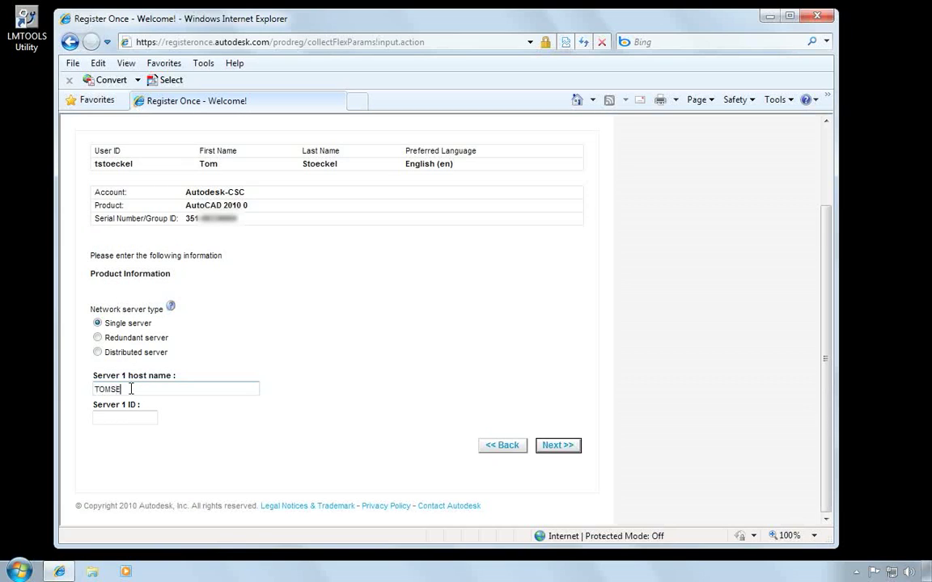
pyautogui.write('RVO')
pyautogui.press('Tab')
pyautogui.hotkey('ctrl', 'v')
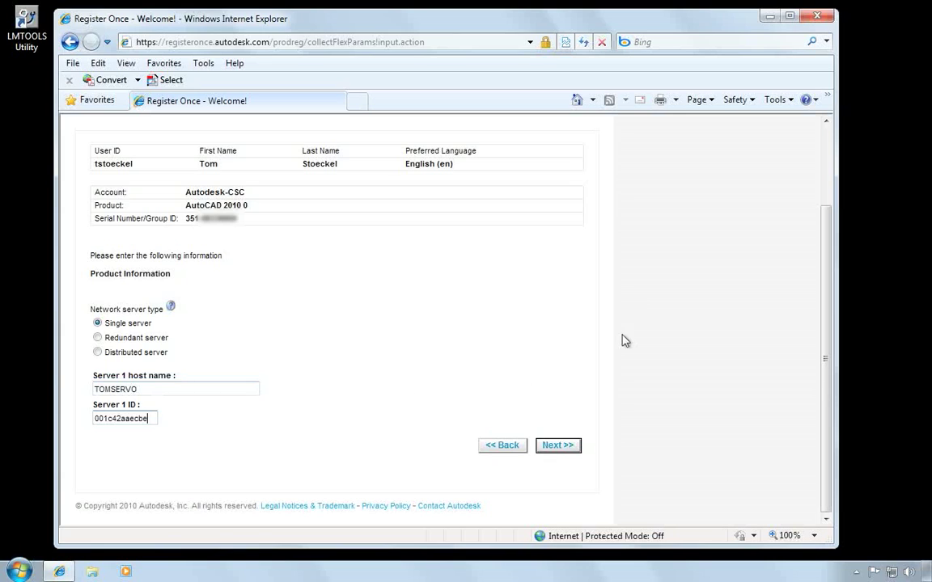
pyautogui.click(557, 444)
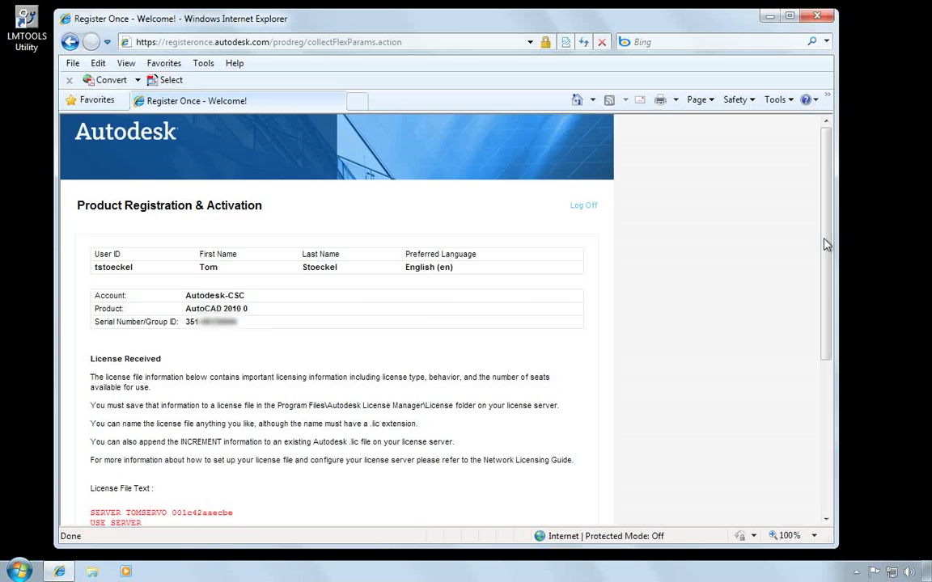
pyautogui.moveTo(825, 248); pyautogui.dragTo(825, 395)
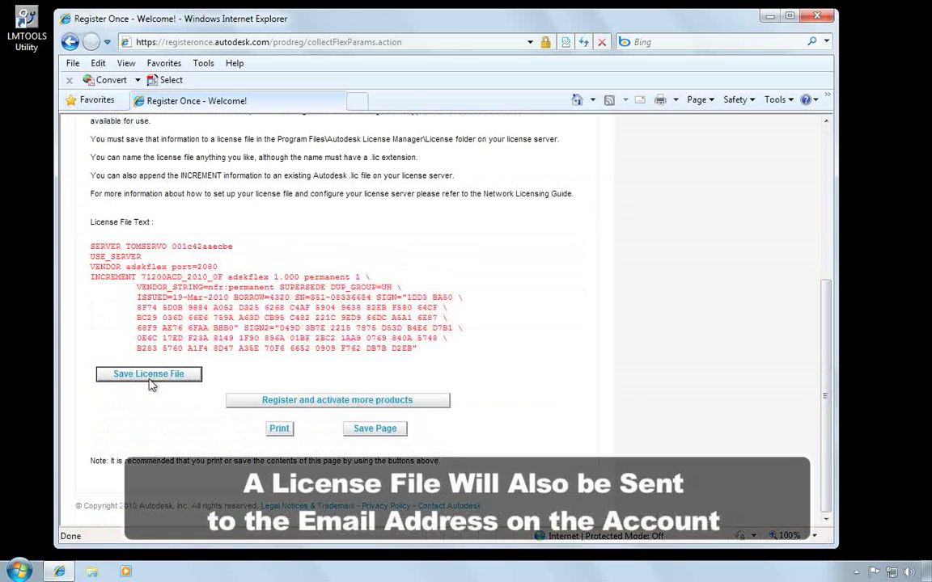
pyautogui.click(150, 376)
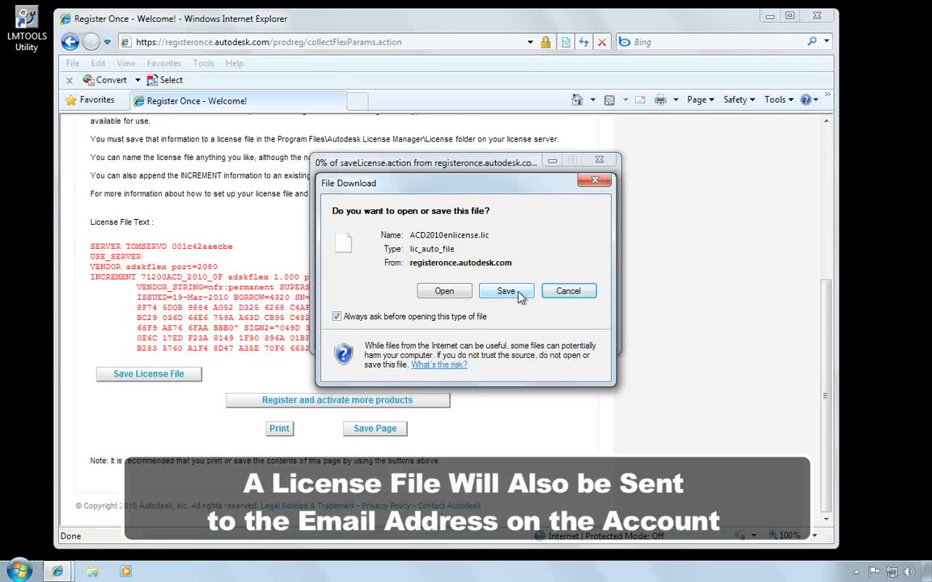
# - Save the license file, browsing to C:\Program Files\Autodesk Network License Manager
pyautogui.click(507, 291)
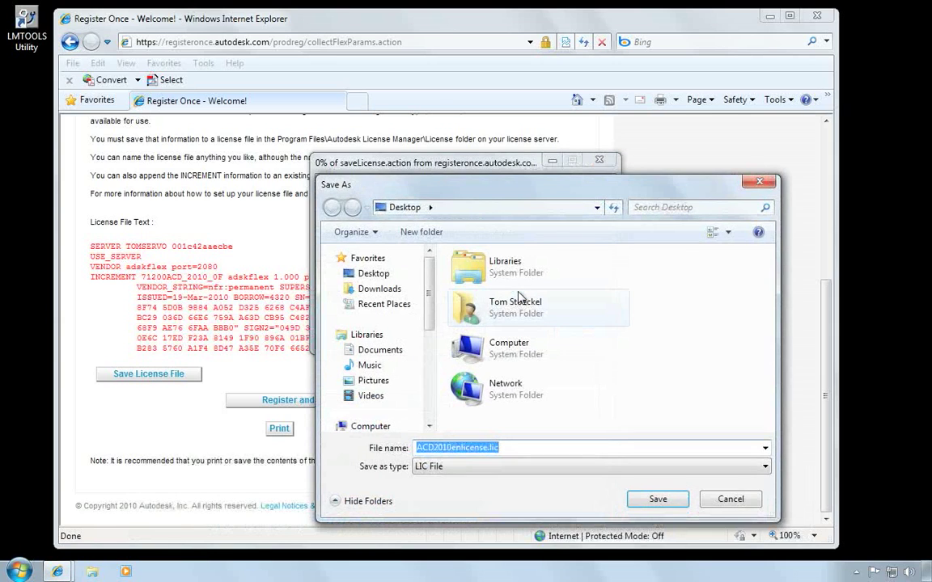
pyautogui.click(428, 386)
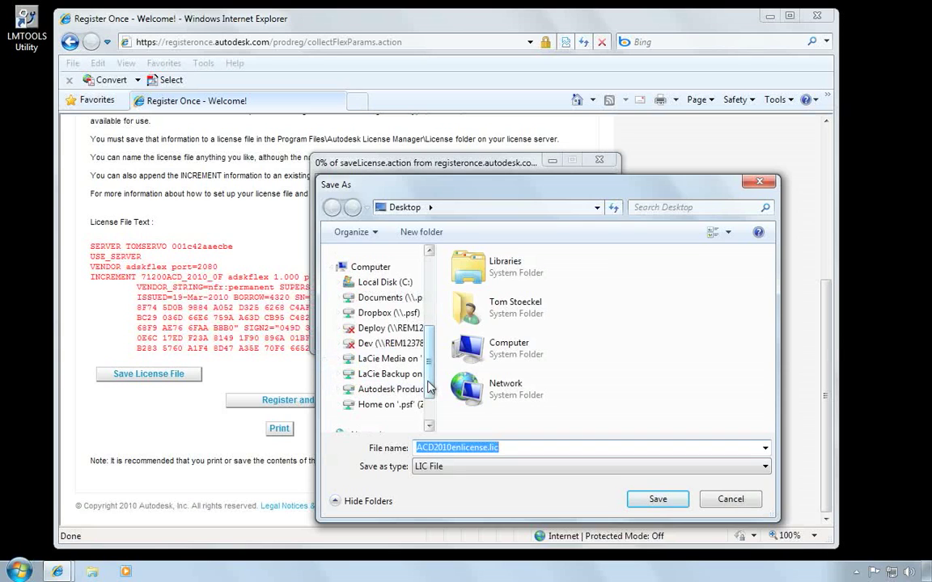
pyautogui.click(385, 282)
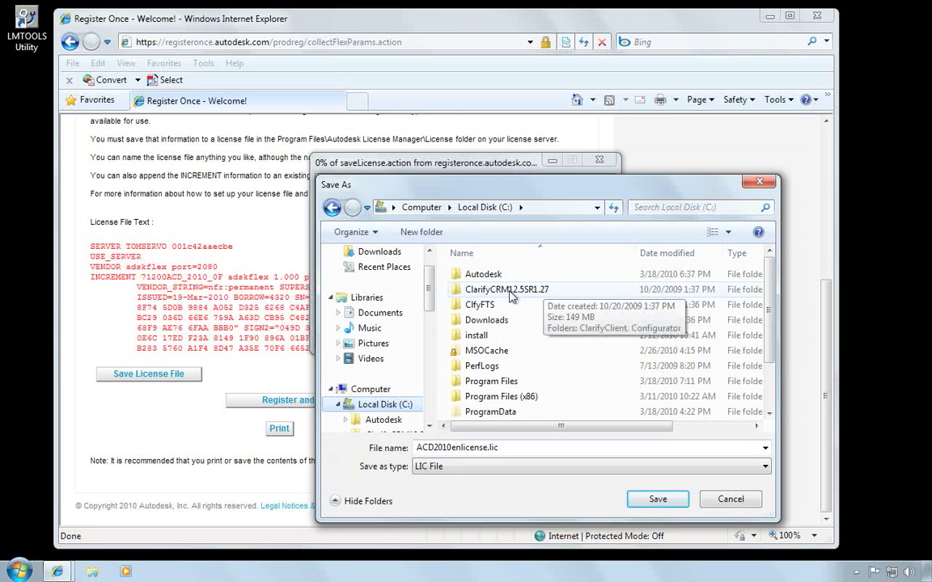
pyautogui.doubleClick(506, 382)
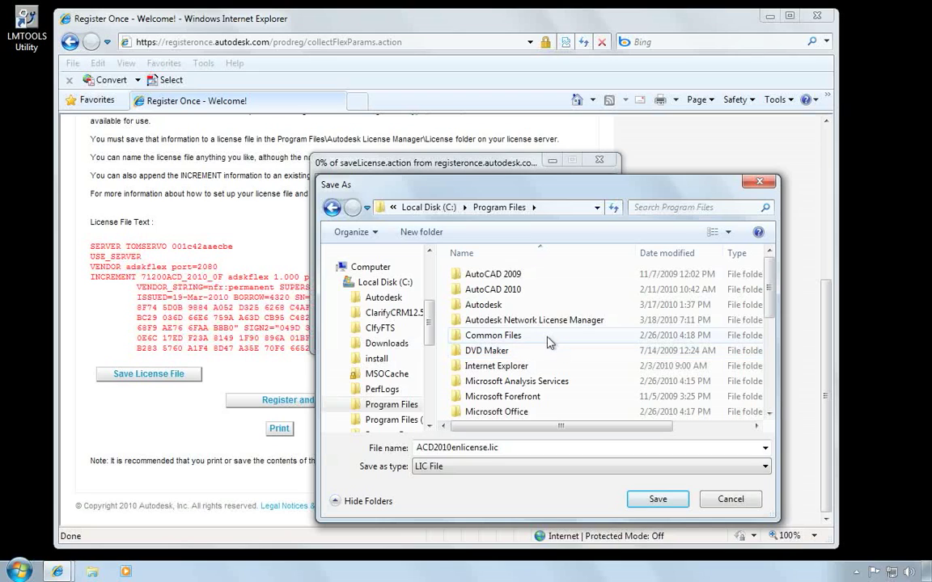
pyautogui.click(536, 323)
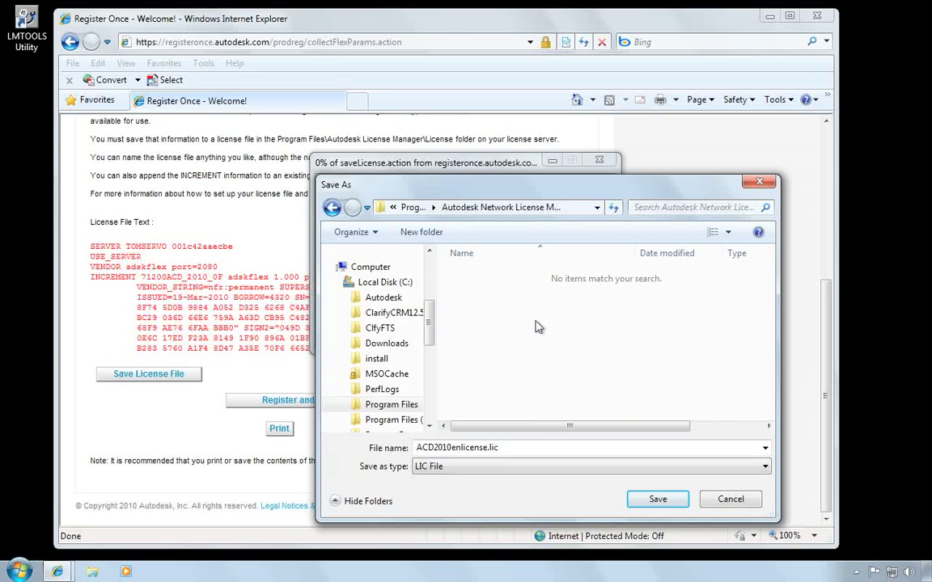
# - Create a 'Licenses' folder there, save ACD2010enlicense.lic into it, and dismiss the completion notice
pyautogui.click(419, 232)
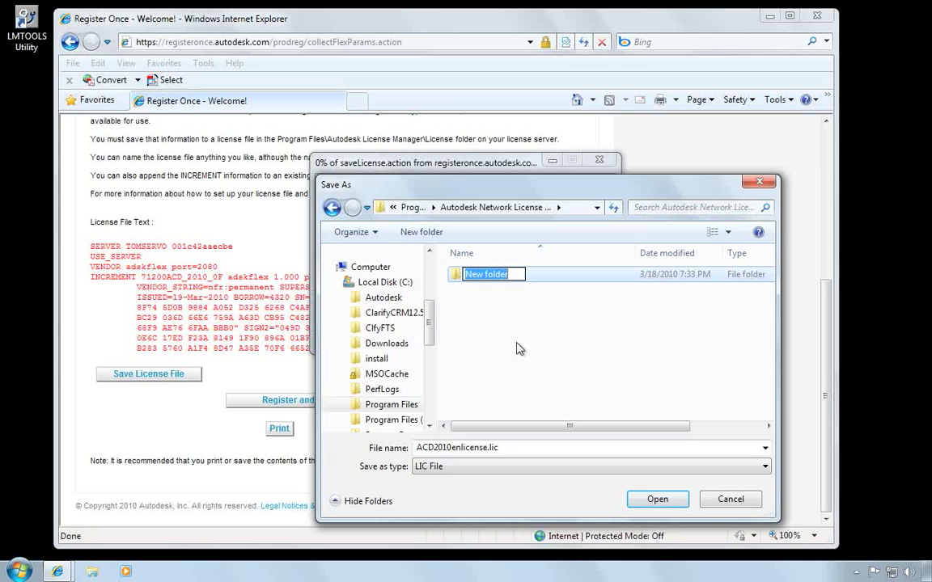
pyautogui.write('Licenses')
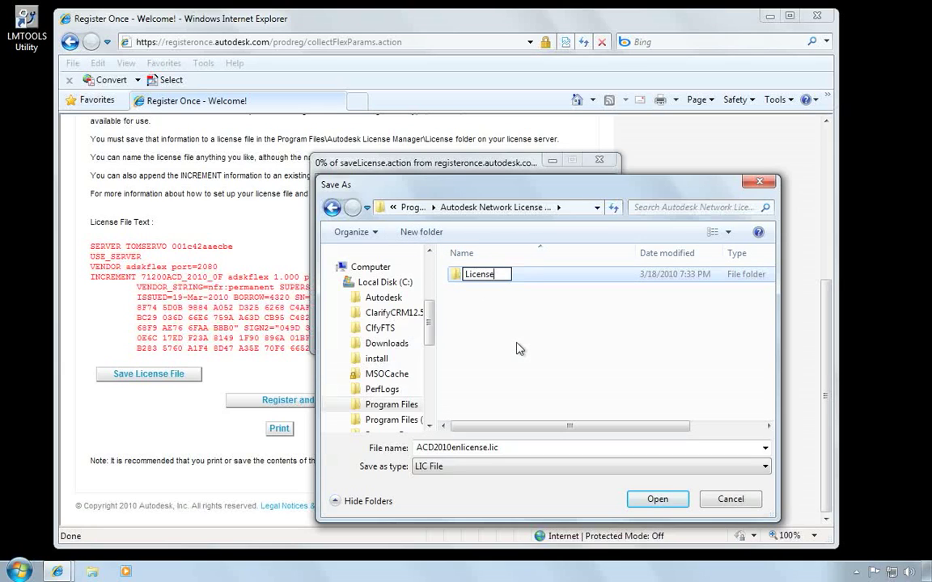
pyautogui.press('Return')
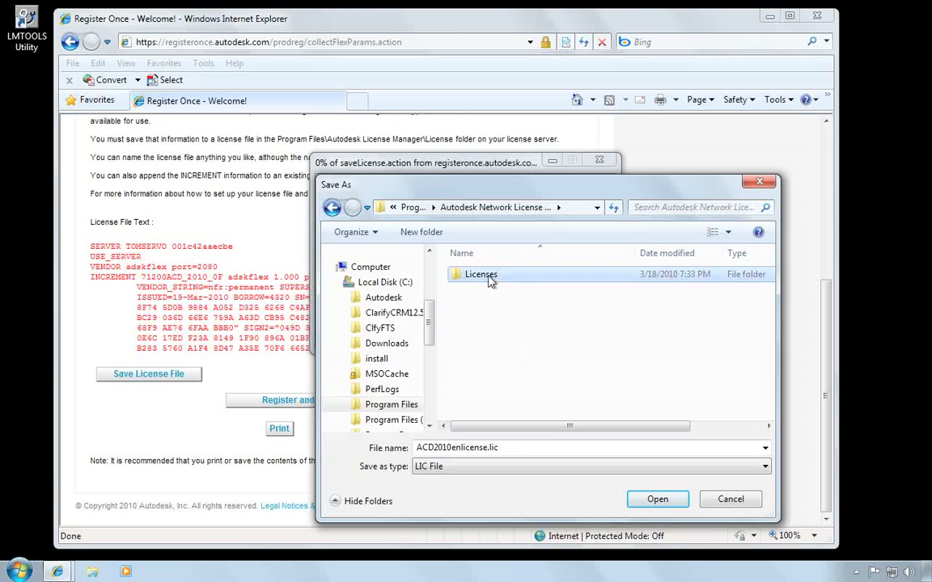
pyautogui.doubleClick(488, 275)
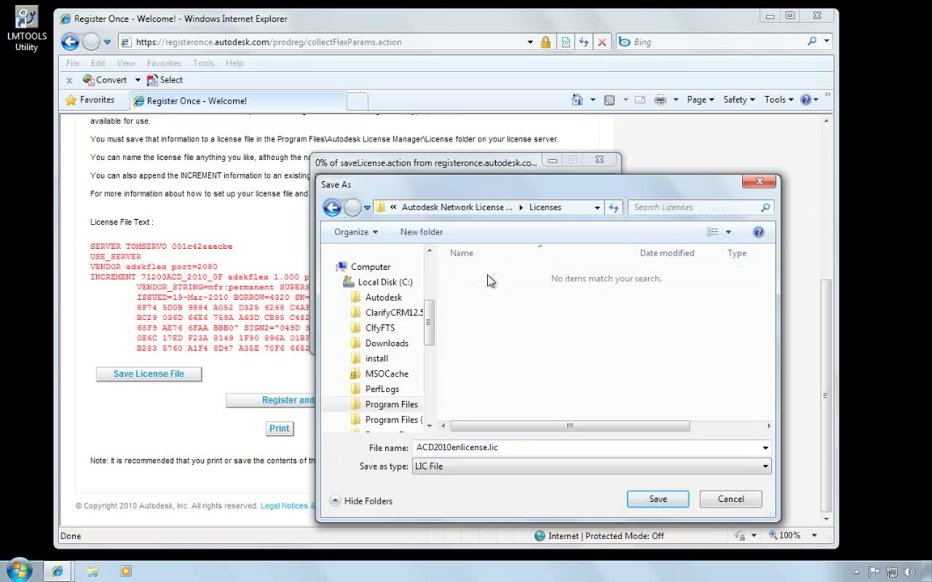
pyautogui.click(659, 500)
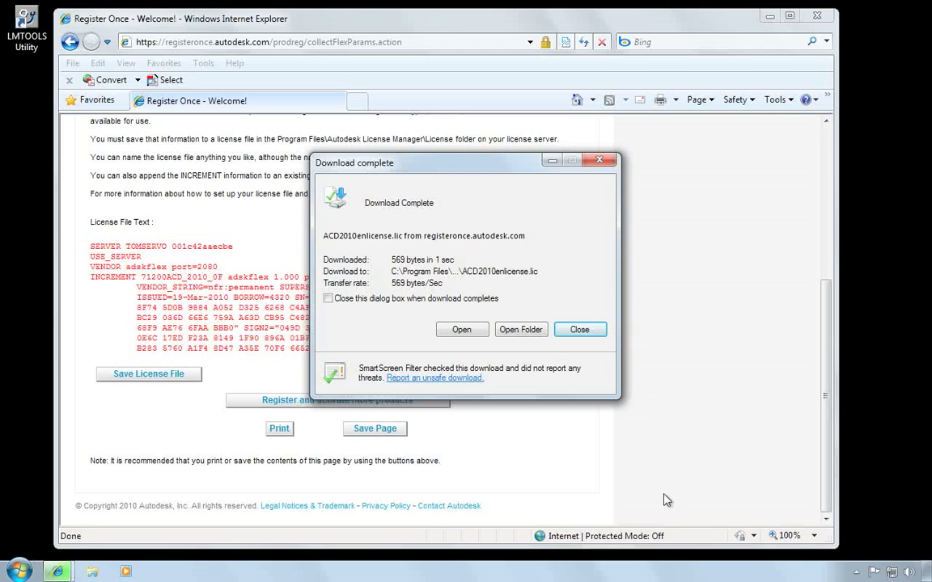
pyautogui.click(581, 329)
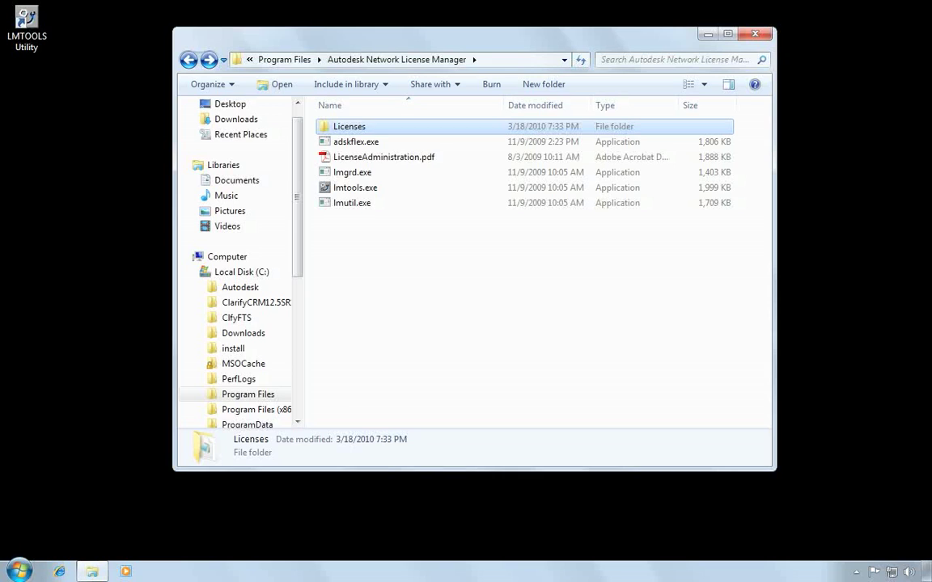
# - Open ACD2010enlicense.lic from the Licenses folder in Notepad and shrink its window
pyautogui.doubleClick(341, 132)
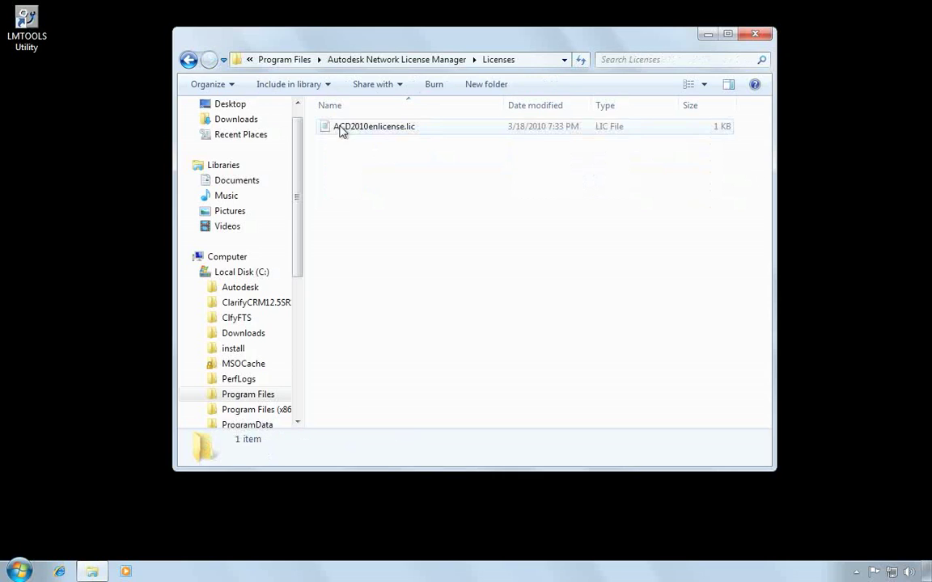
pyautogui.doubleClick(386, 134)
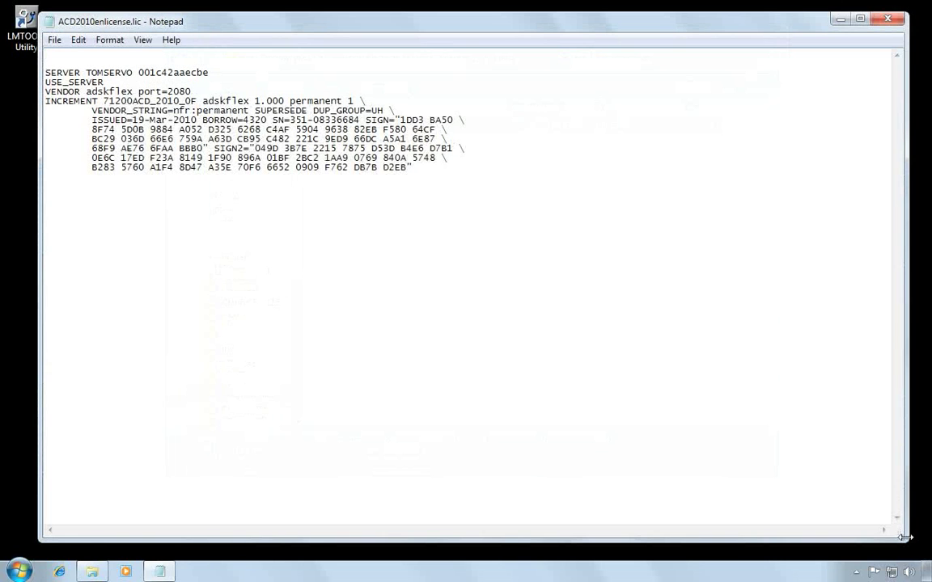
pyautogui.moveTo(895, 531); pyautogui.dragTo(542, 231)
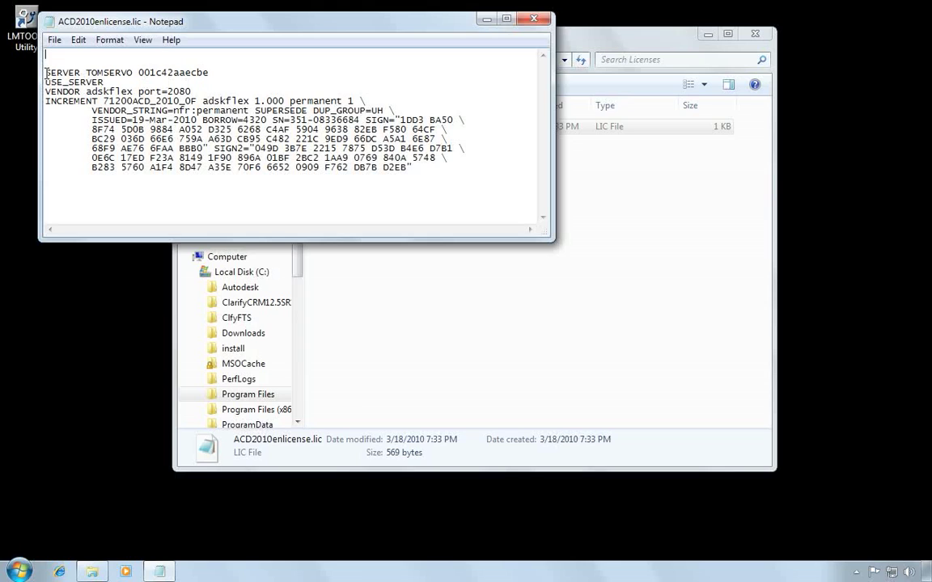
# - Highlight the SERVER line's host name TOMSERVO and host ID 001c42aaecbe, then launch LMTOOLS
pyautogui.doubleClick(99, 73)
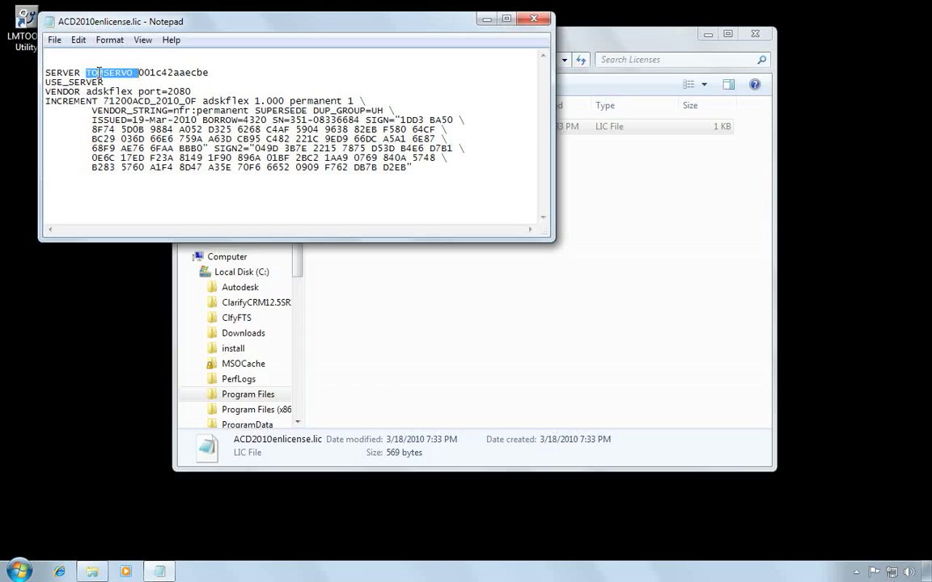
pyautogui.doubleClick(166, 70)
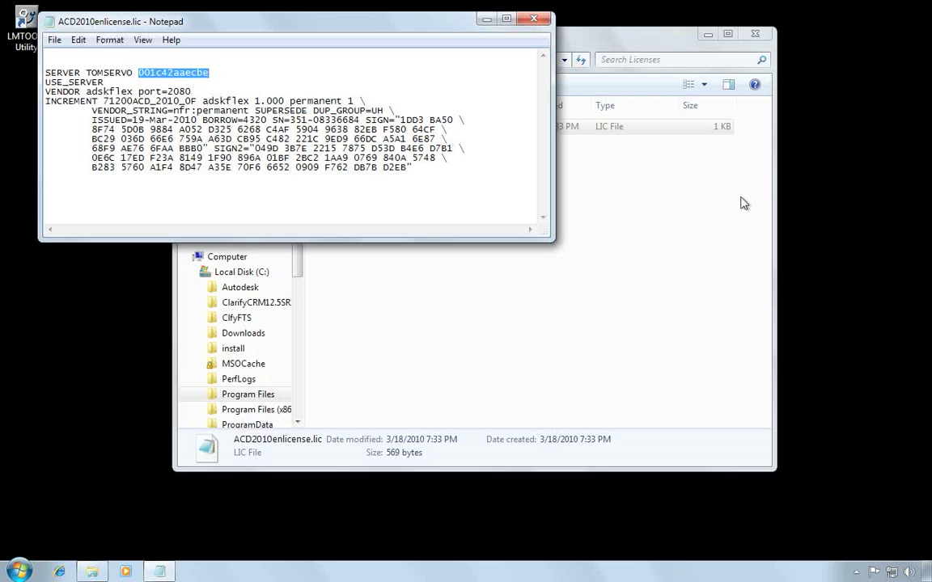
pyautogui.doubleClick(14, 22)
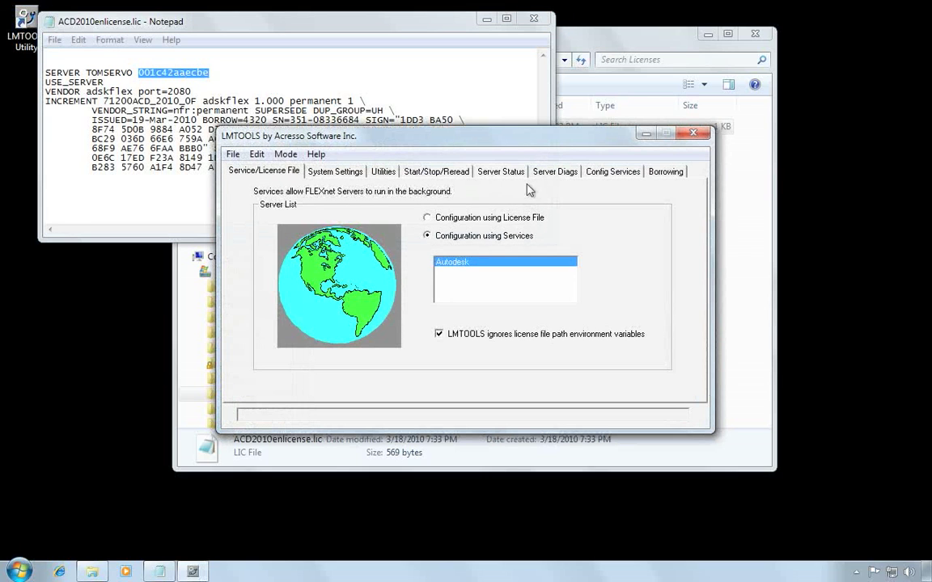
# - Match LMTOOLS hostname TOMSERVO and Ethernet address 001c42aaecbe against the license SERVER line, then close LMTOOLS
pyautogui.click(354, 174)
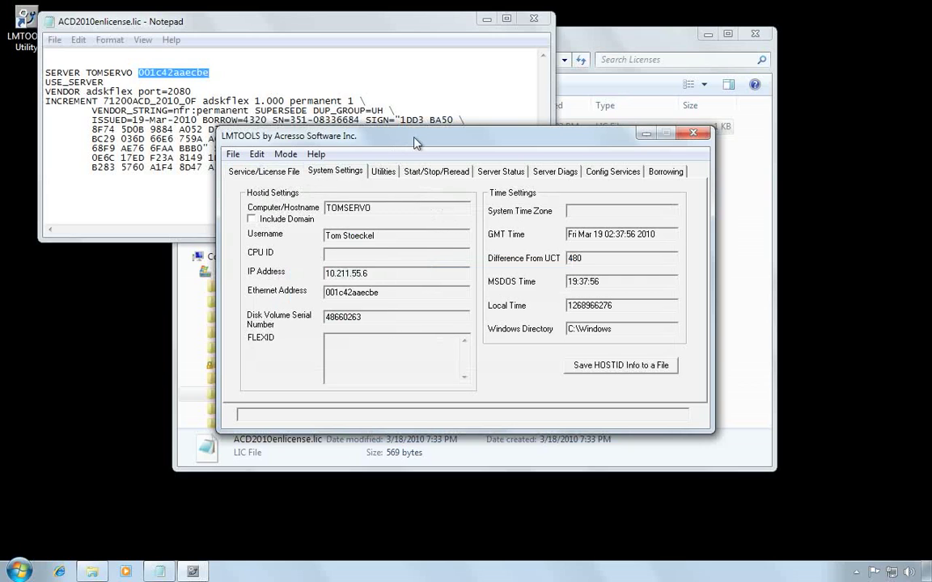
pyautogui.moveTo(374, 136); pyautogui.dragTo(274, 146)
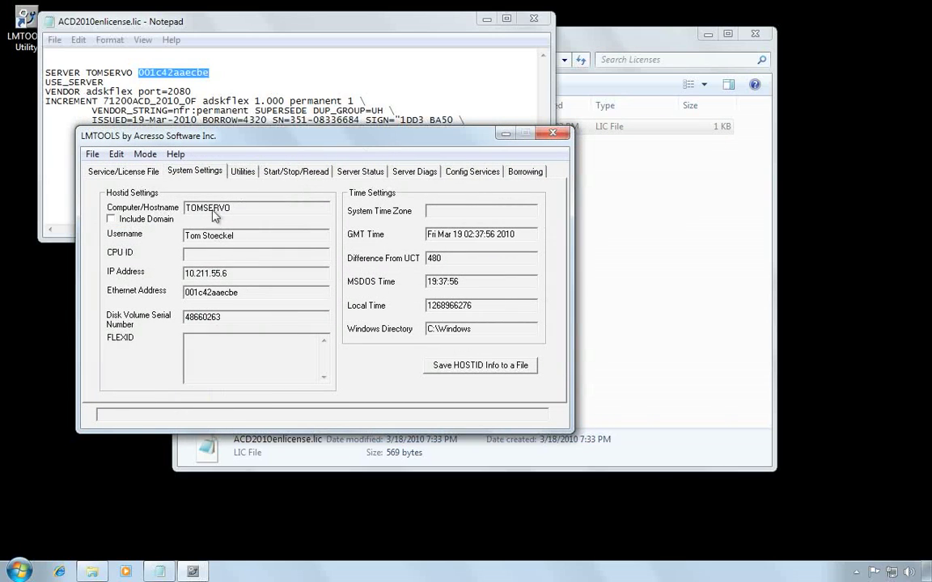
pyautogui.doubleClick(207, 208)
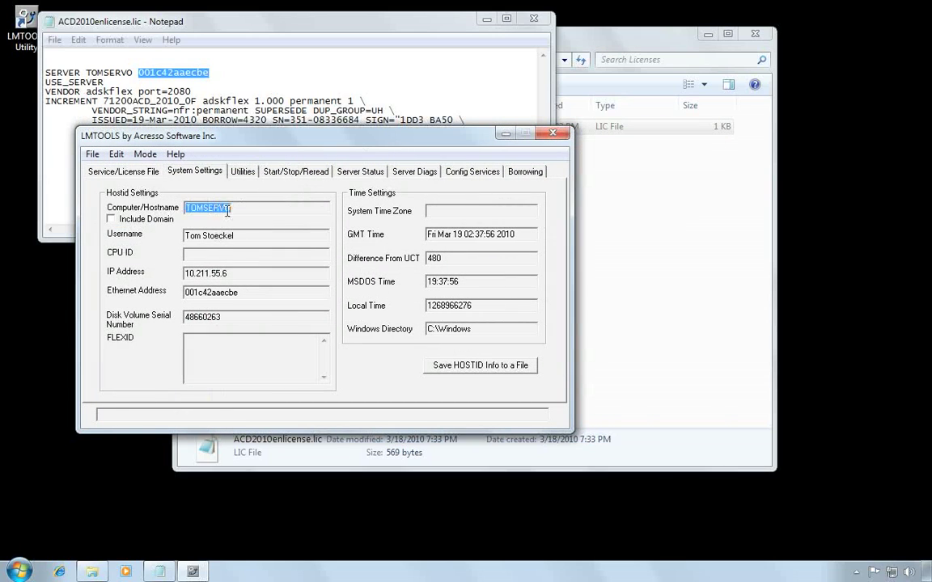
pyautogui.click(98, 73)
pyautogui.doubleClick(97, 73)
pyautogui.doubleClick(177, 73)
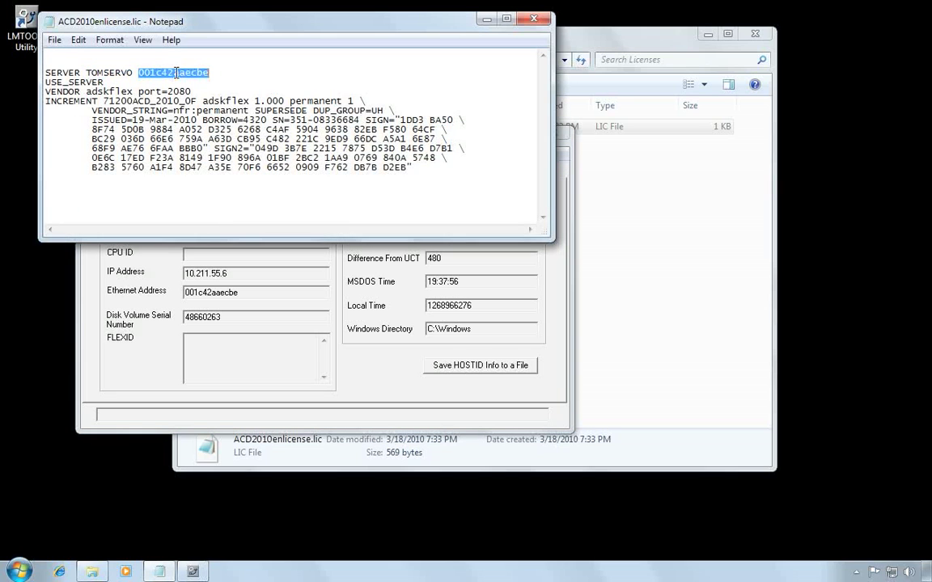
pyautogui.moveTo(245, 296); pyautogui.dragTo(117, 253)
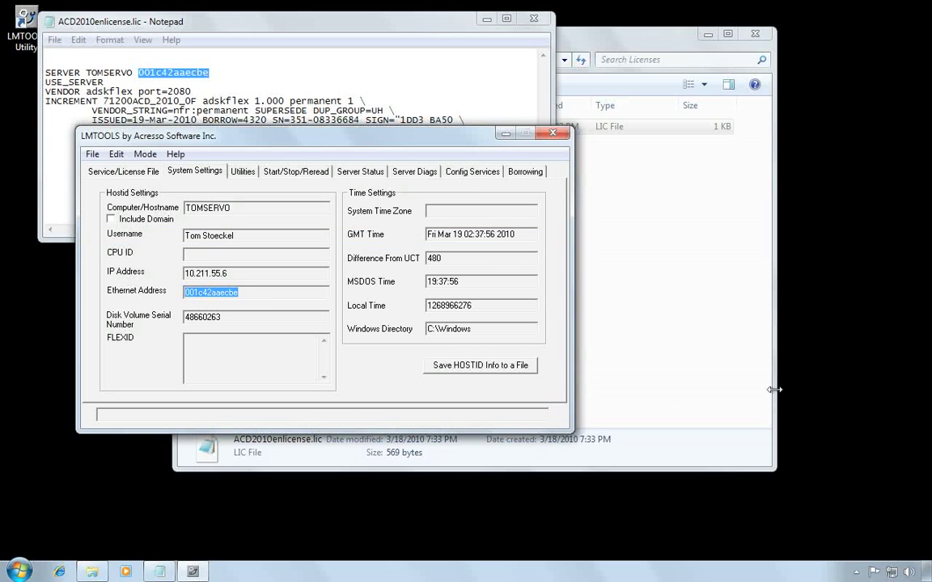
pyautogui.click(554, 132)
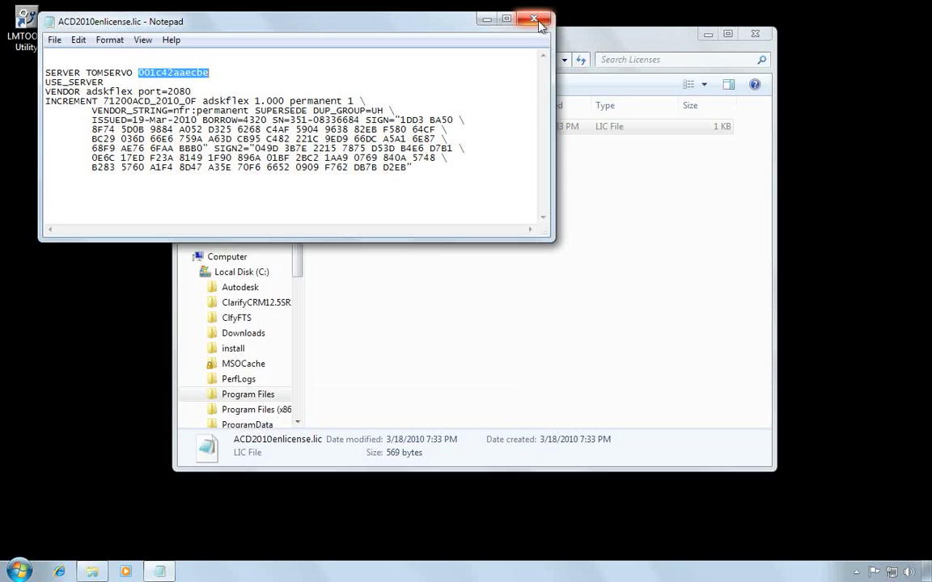
# - Close Notepad and create a Logs folder in Autodesk Network License Manager, then open it
pyautogui.click(535, 19)
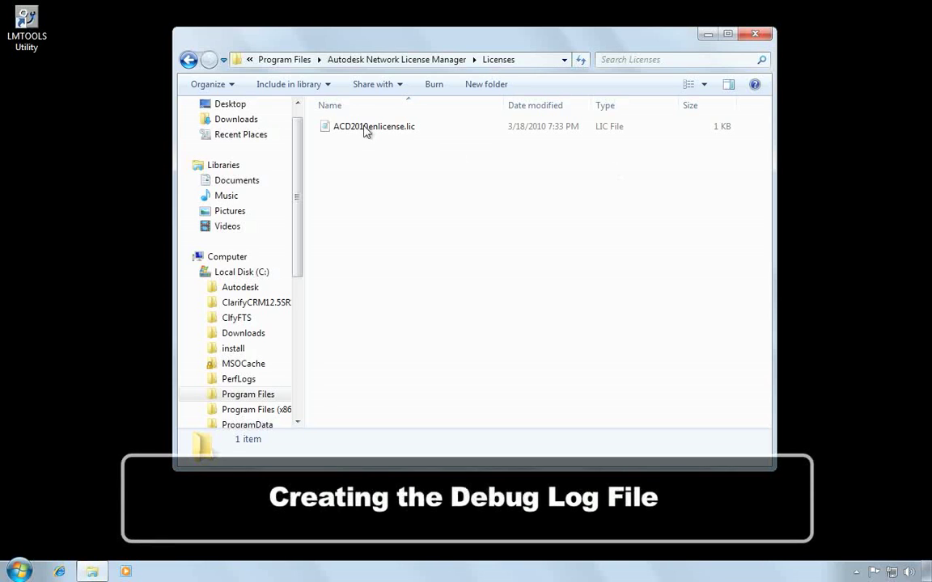
pyautogui.click(189, 61)
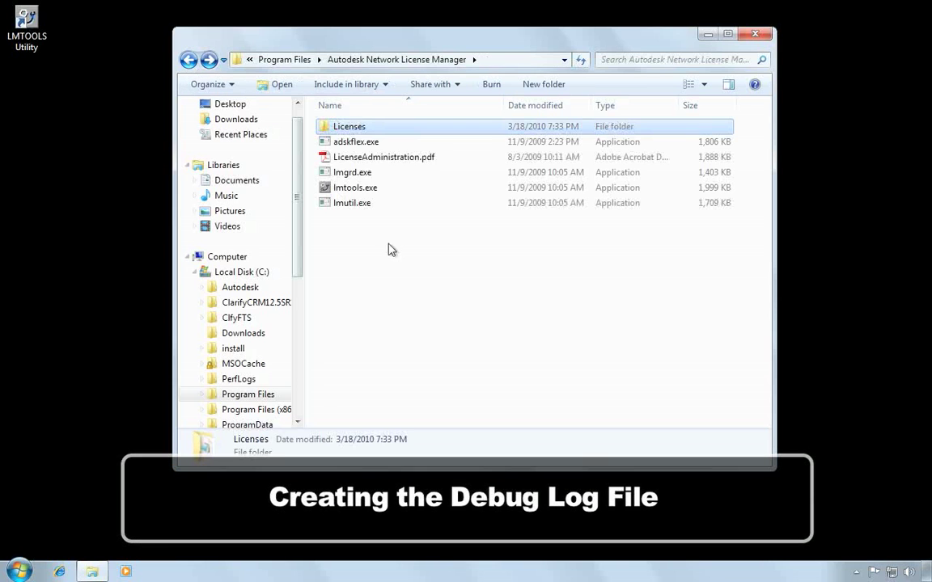
pyautogui.rightClick(376, 297)
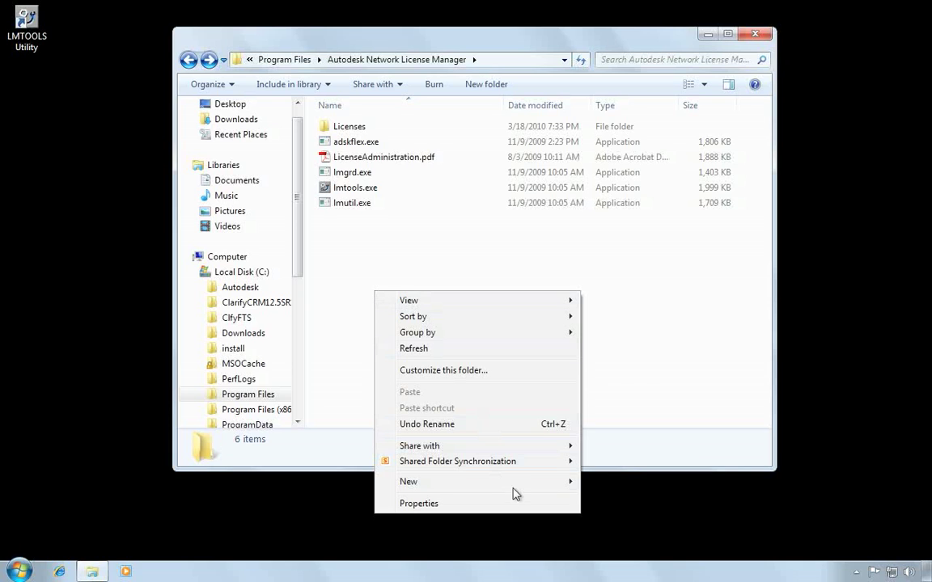
pyautogui.moveTo(549, 491)
pyautogui.click(656, 268)
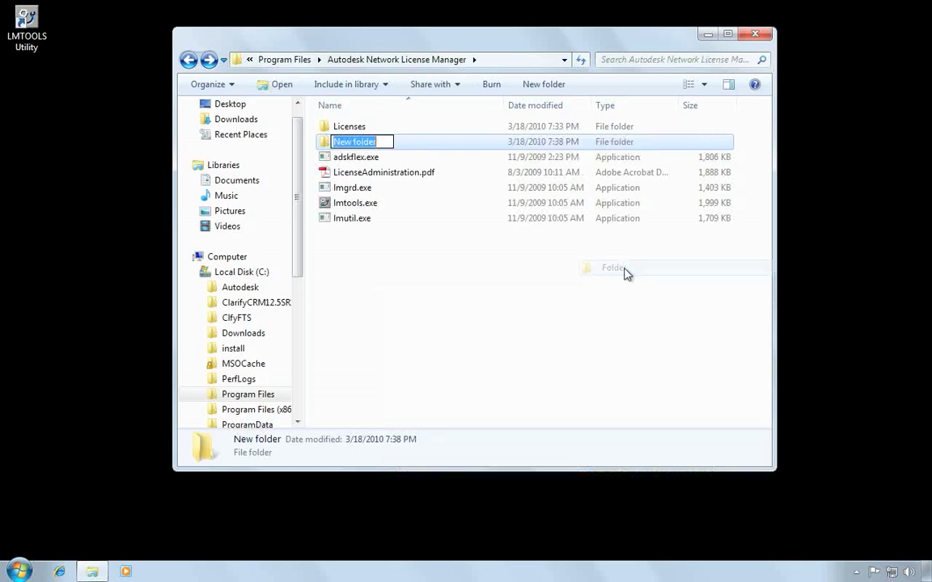
pyautogui.write('Logs')
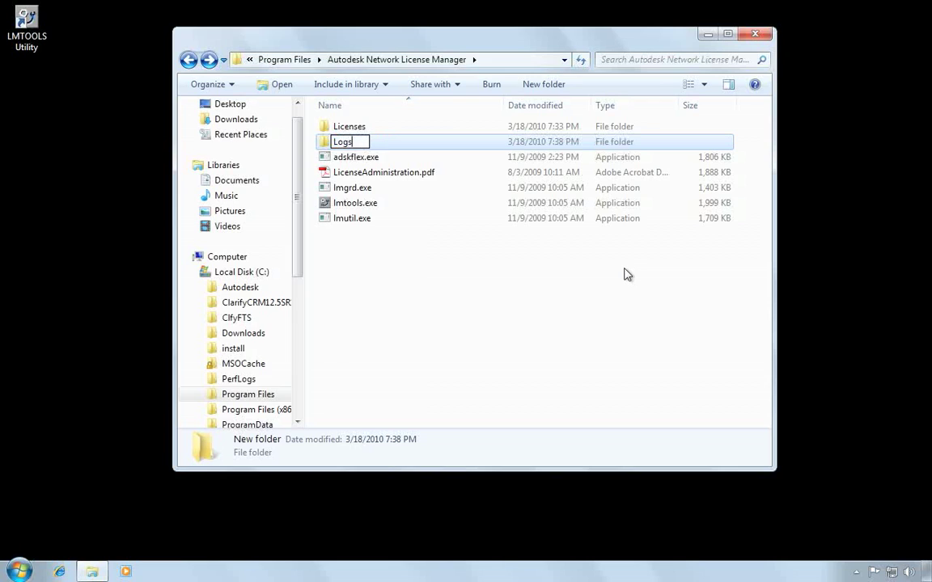
pyautogui.press('Return')
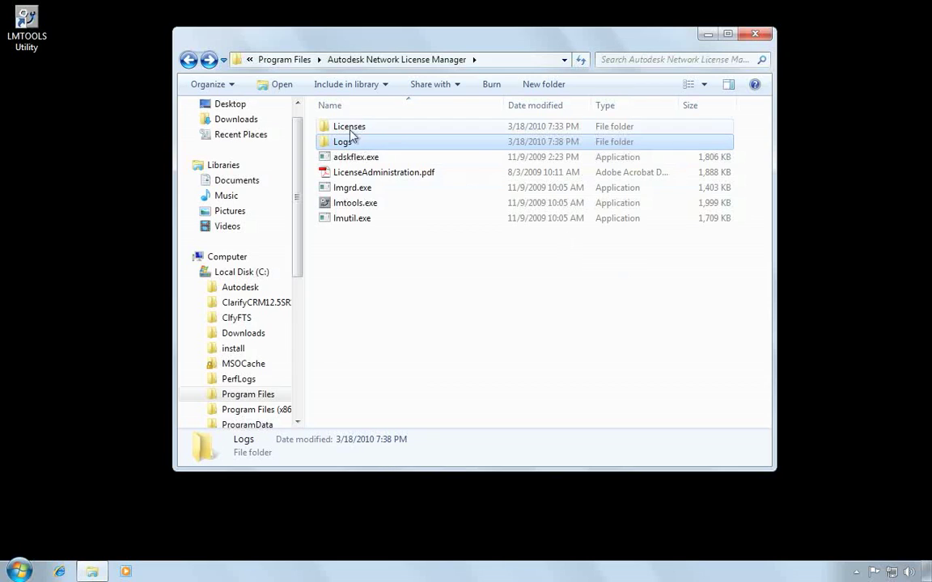
pyautogui.doubleClick(340, 141)
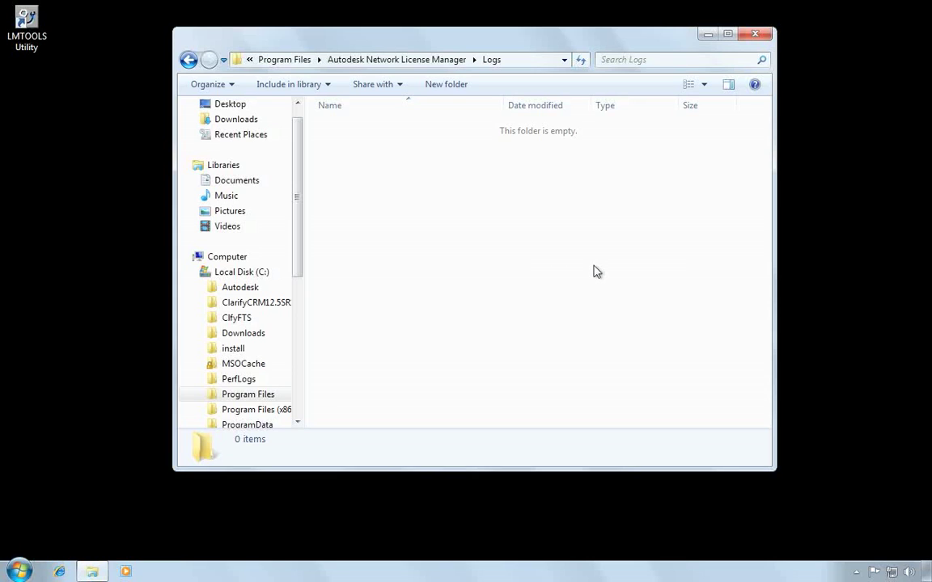
# - Create an empty file named AutodeskNLM.log in Logs, accepting the extension change
pyautogui.rightClick(364, 204)
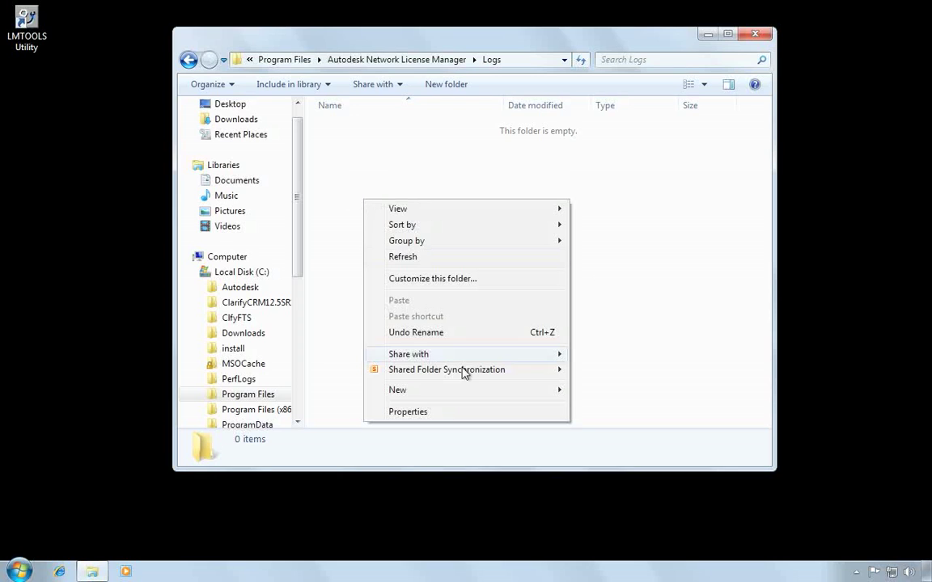
pyautogui.moveTo(491, 400)
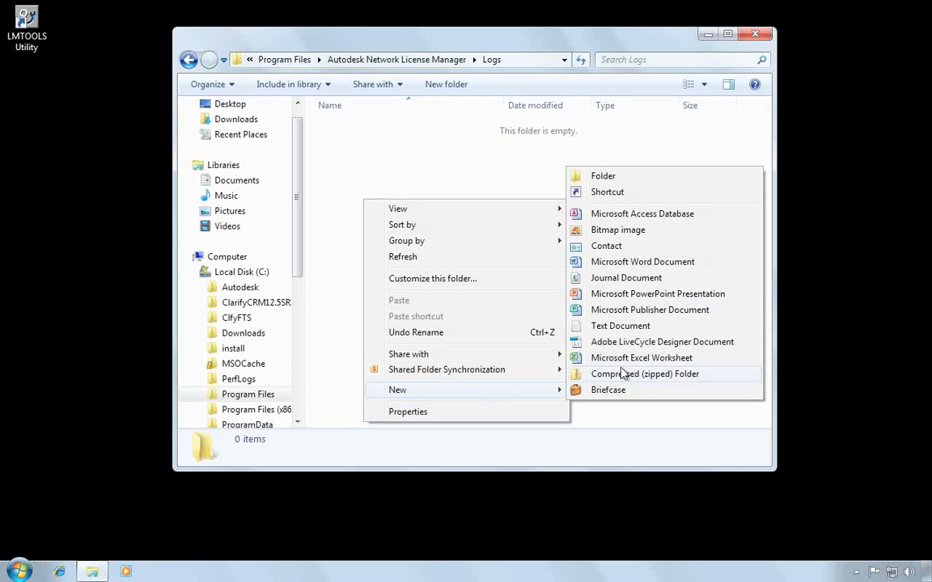
pyautogui.click(620, 326)
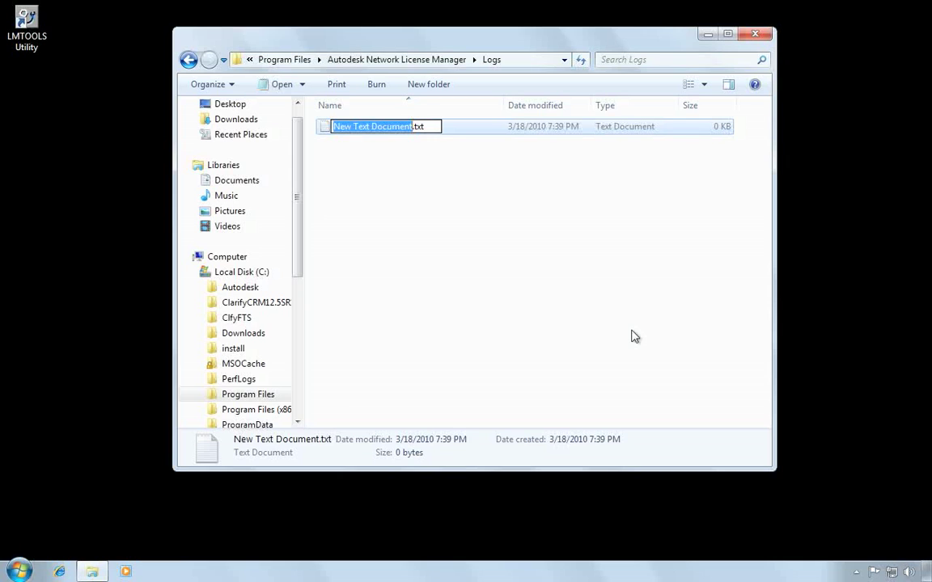
pyautogui.write('AutodeskN')
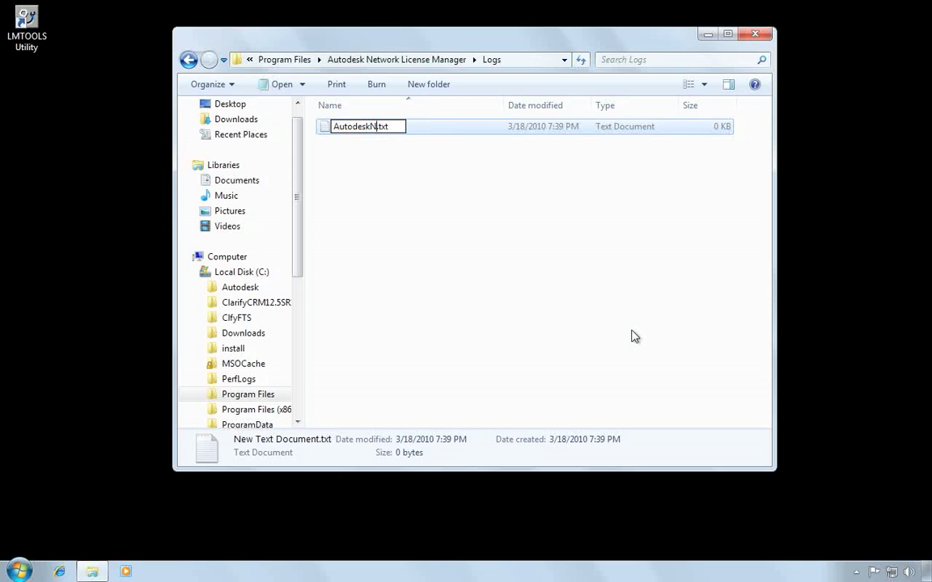
pyautogui.write('LM.log')
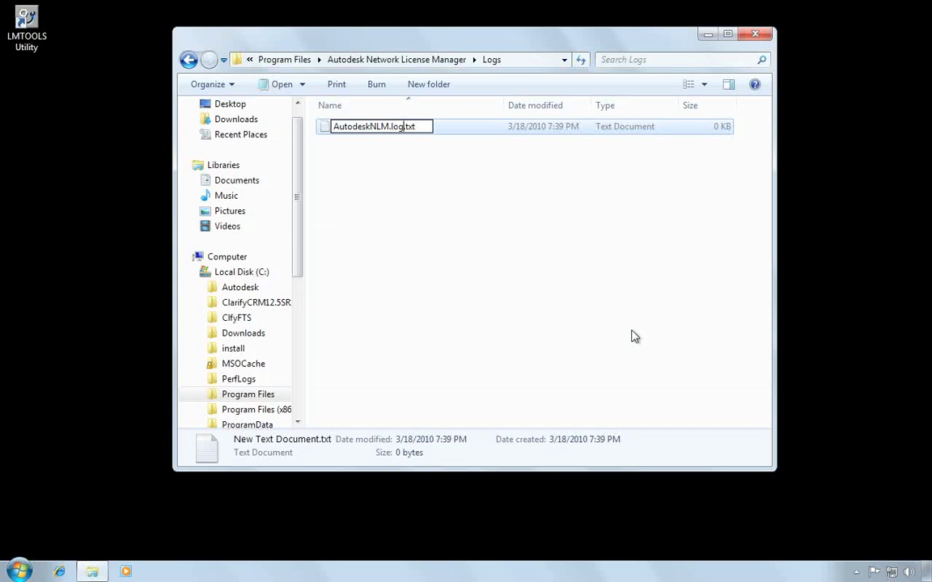
pyautogui.press('Delete')
pyautogui.press('Delete')
pyautogui.press('Delete')
pyautogui.press('Delete')
pyautogui.press('Return')
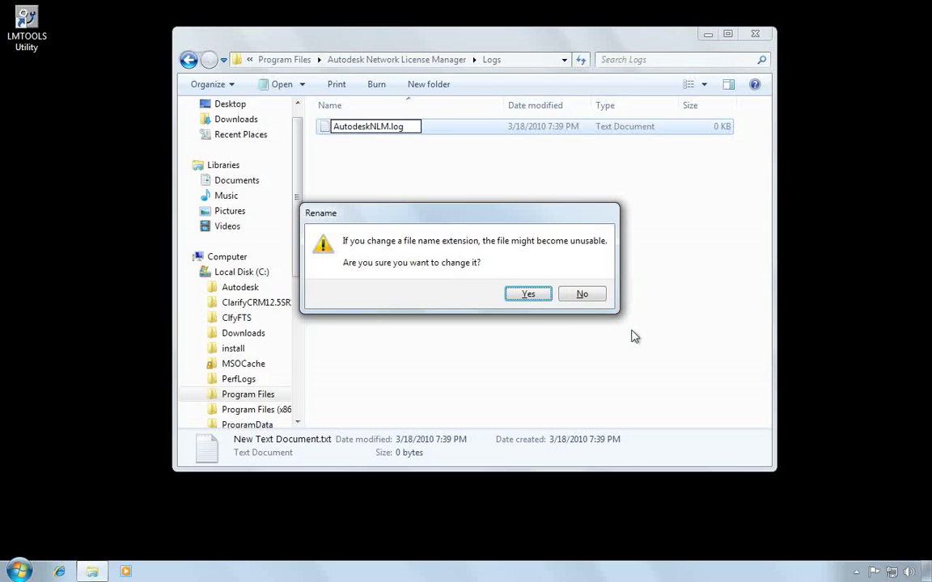
pyautogui.click(533, 295)
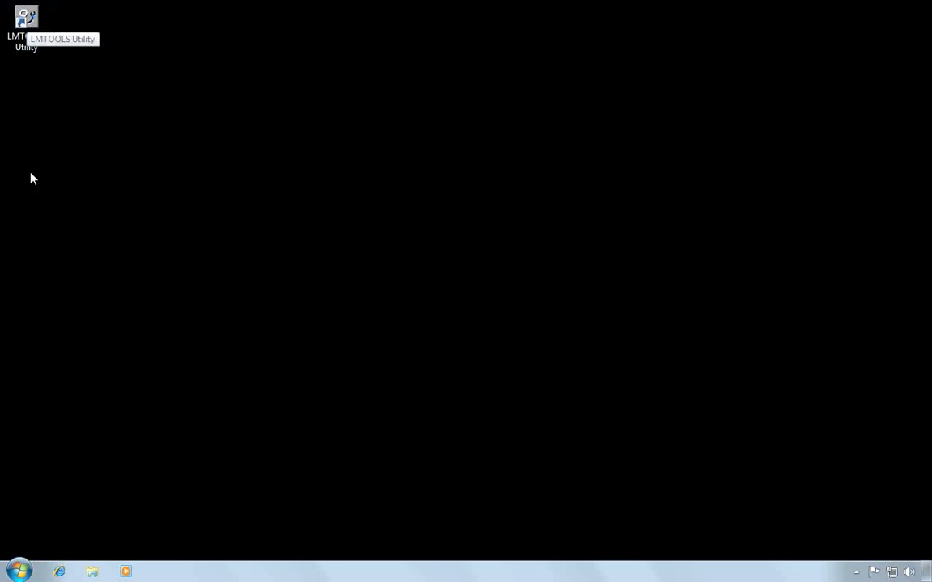
# - Relaunch the LMTOOLS utility from its desktop shortcut
pyautogui.click(22, 570)
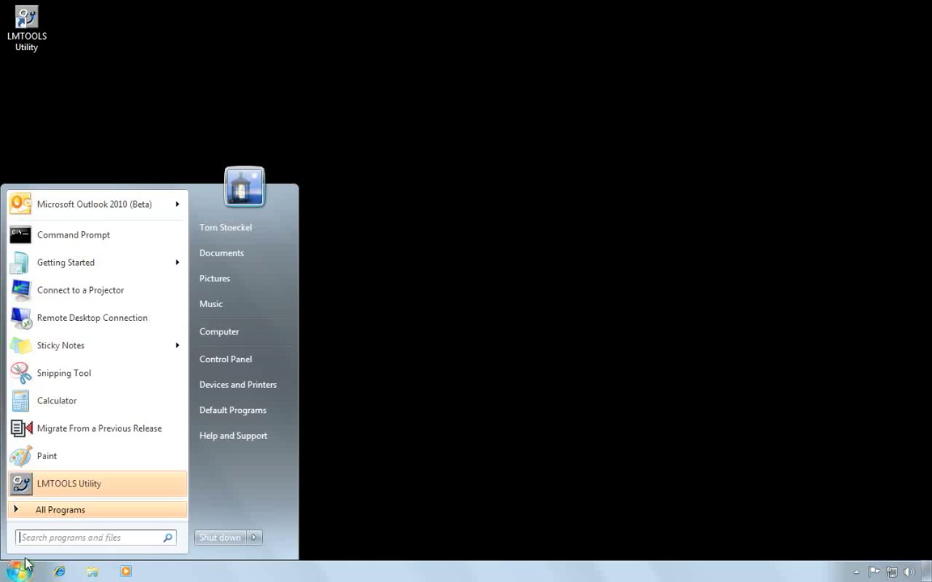
pyautogui.doubleClick(23, 26)
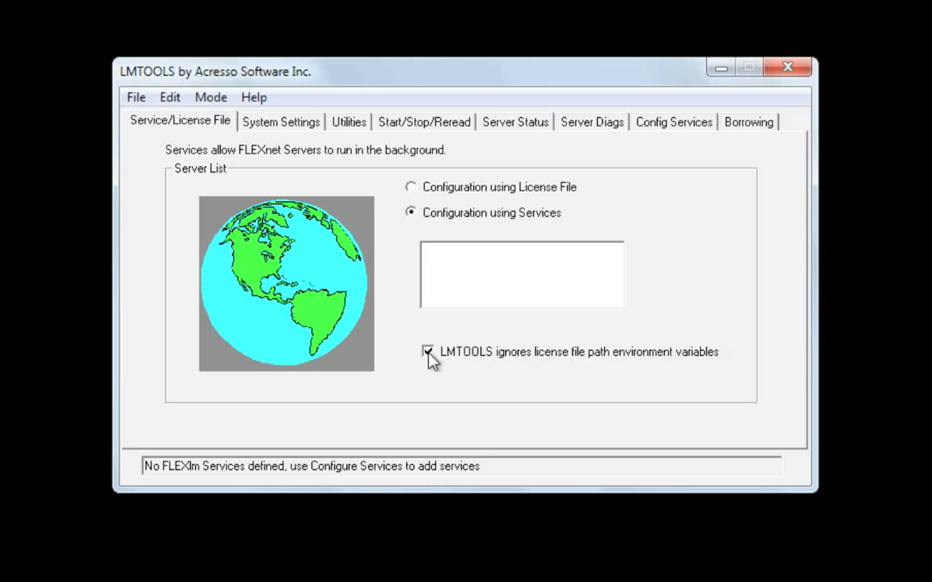
# - On Config Services, replace the default service name Flexlm Service 1 with Autodesk
pyautogui.click(680, 130)
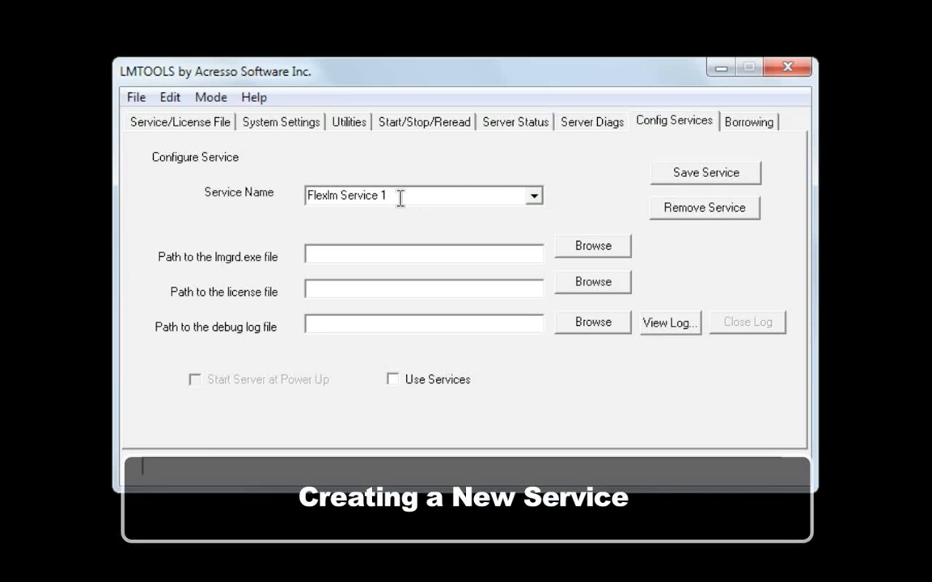
pyautogui.moveTo(397, 198); pyautogui.dragTo(103, 225)
pyautogui.write('Autodesk')
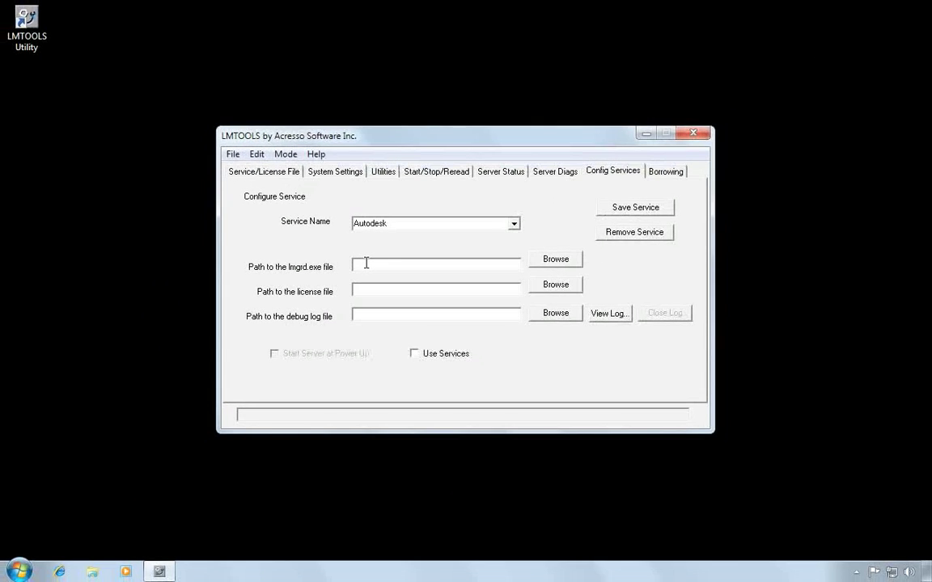
# - Set the lmgrd path to lmgrd.exe in Autodesk Network License Manager
pyautogui.click(569, 263)
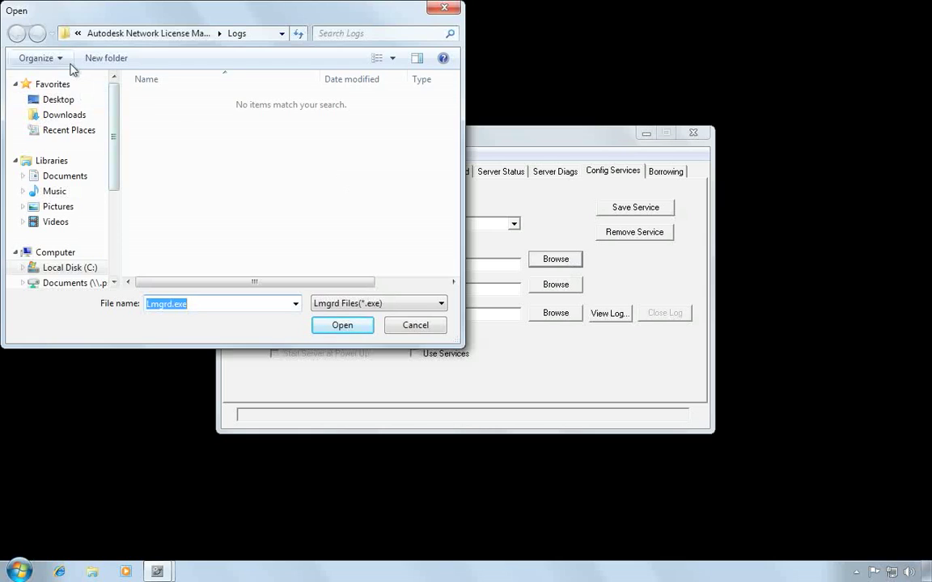
pyautogui.click(151, 35)
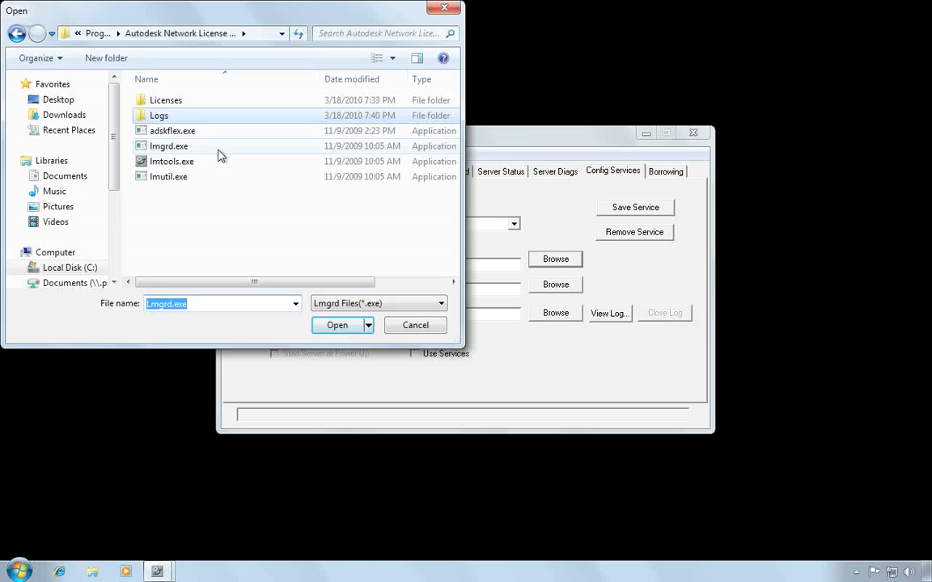
pyautogui.click(162, 146)
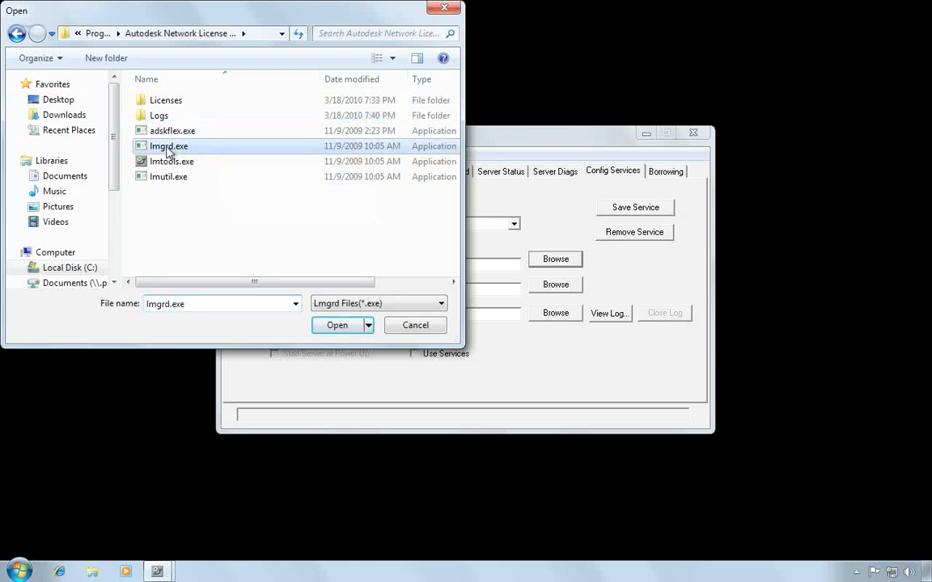
pyautogui.click(338, 326)
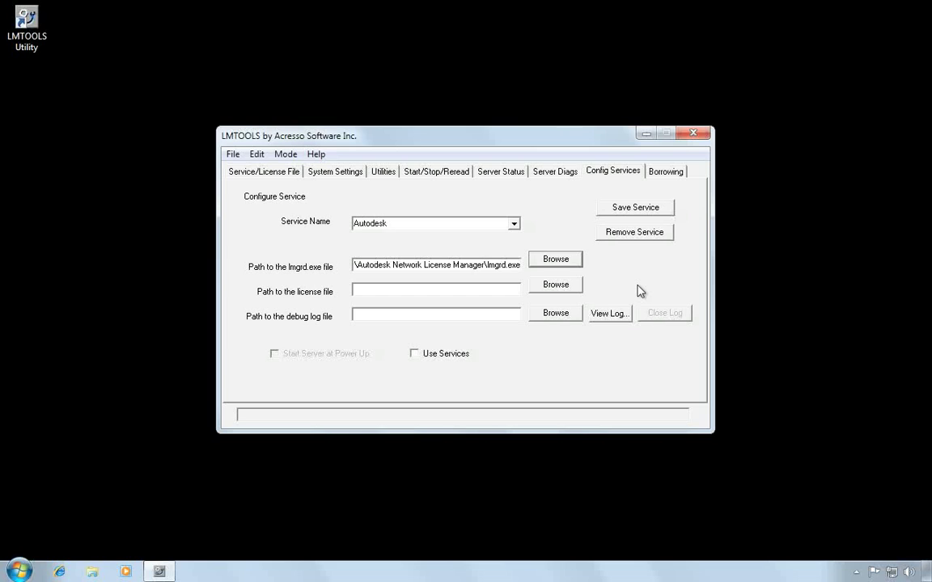
# - Set the license file path to Licenses\ACD2010enlicense.lic
pyautogui.click(563, 288)
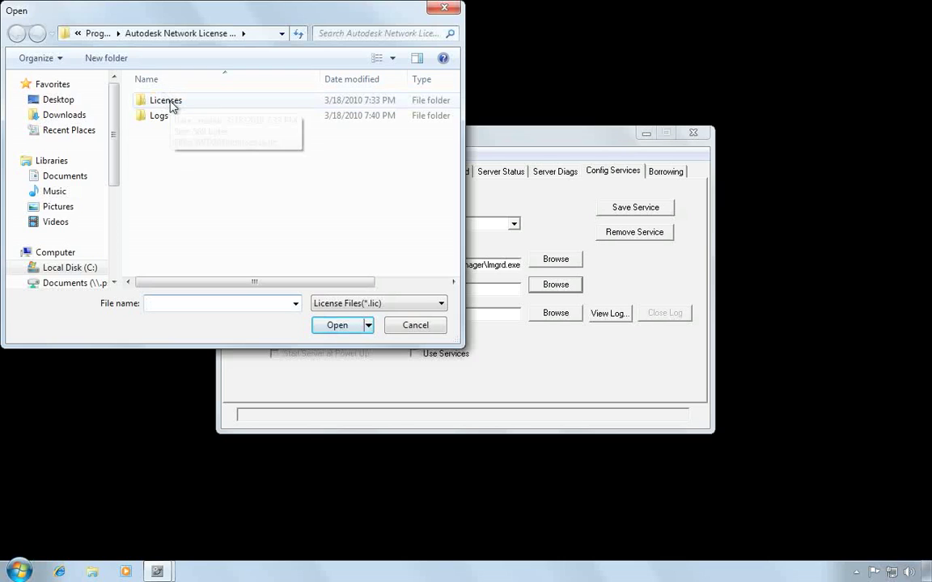
pyautogui.doubleClick(172, 105)
pyautogui.click(202, 108)
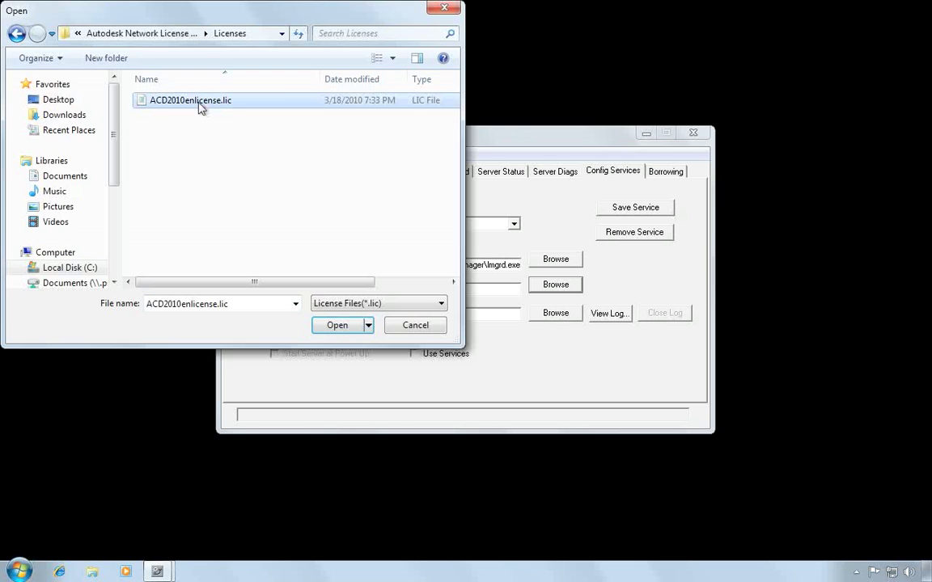
pyautogui.click(338, 325)
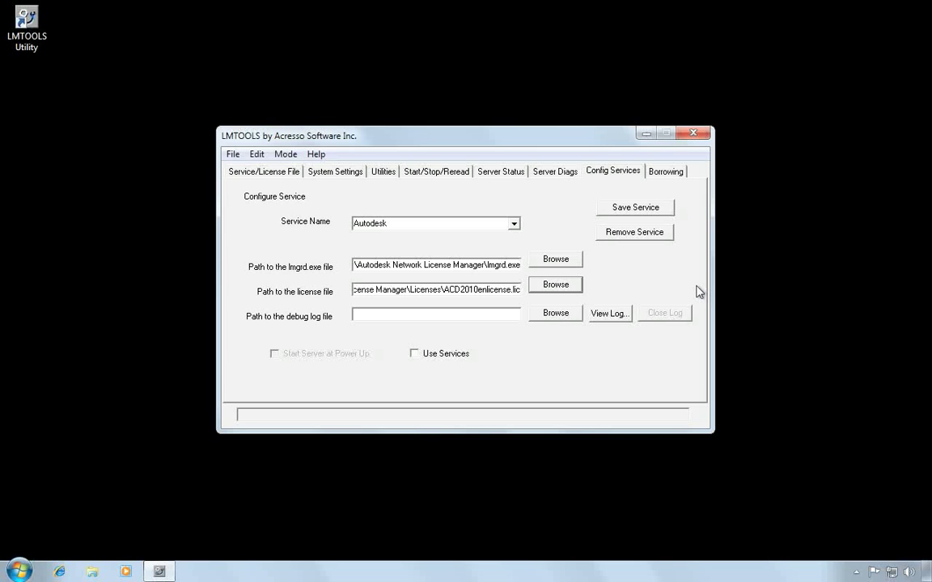
# - Set the debug log file to Logs\AutodeskNLM.log
pyautogui.click(556, 315)
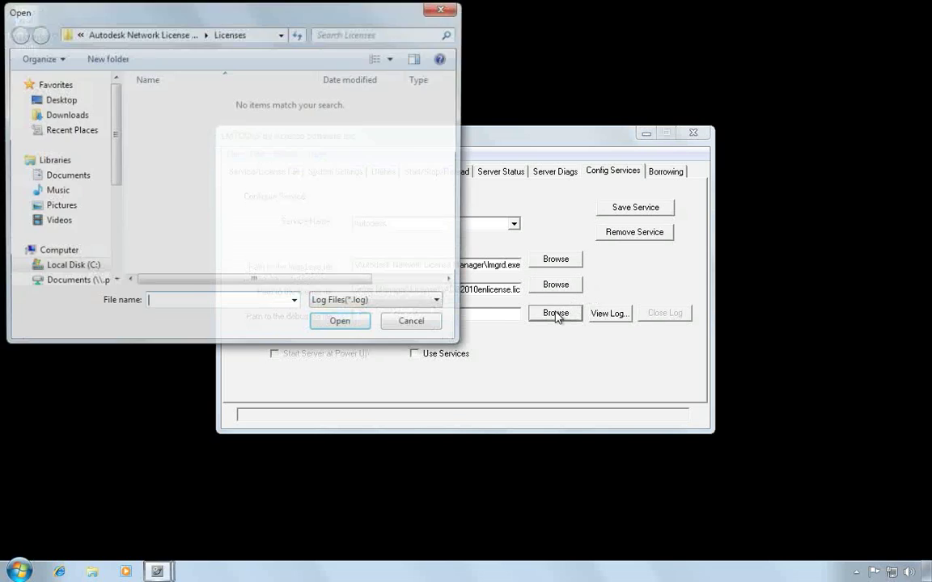
pyautogui.click(171, 39)
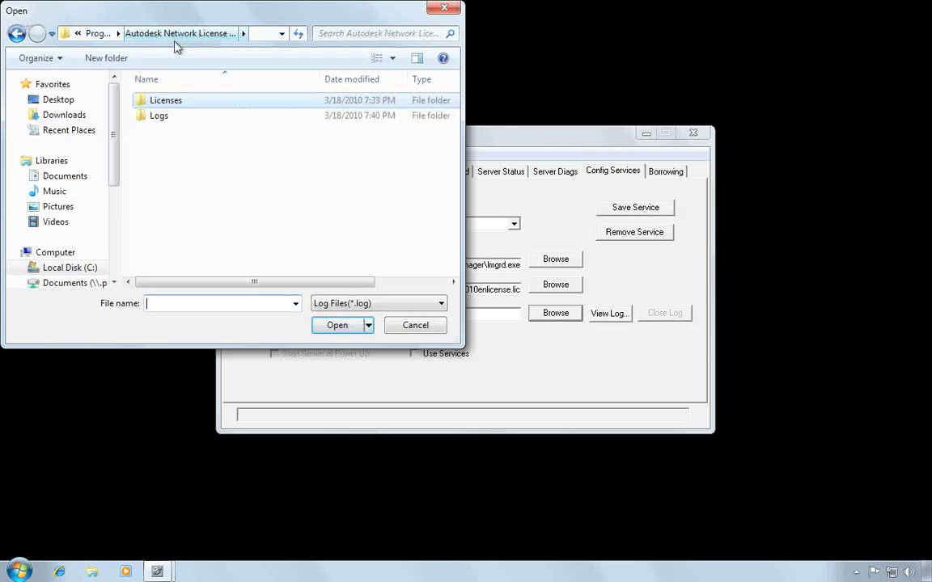
pyautogui.click(160, 117)
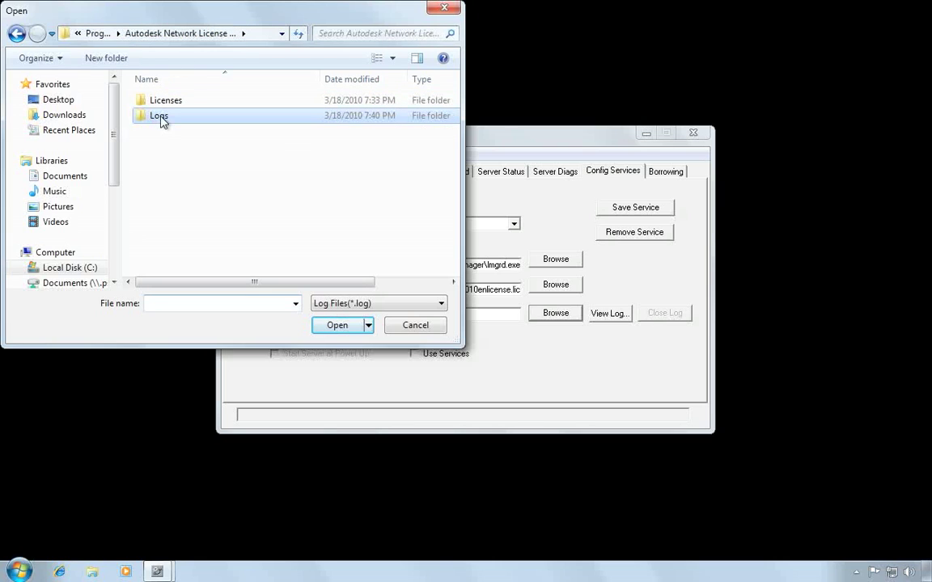
pyautogui.doubleClick(160, 118)
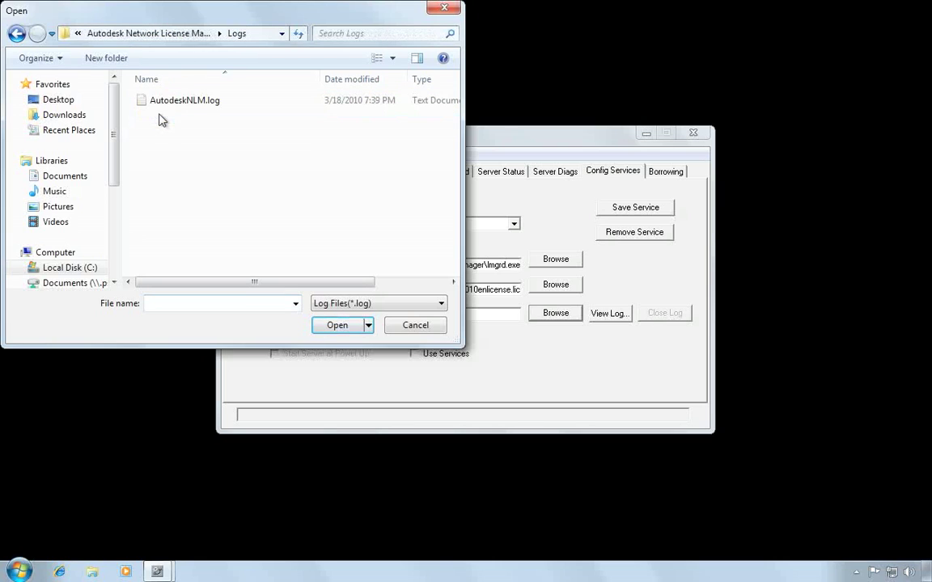
pyautogui.click(204, 102)
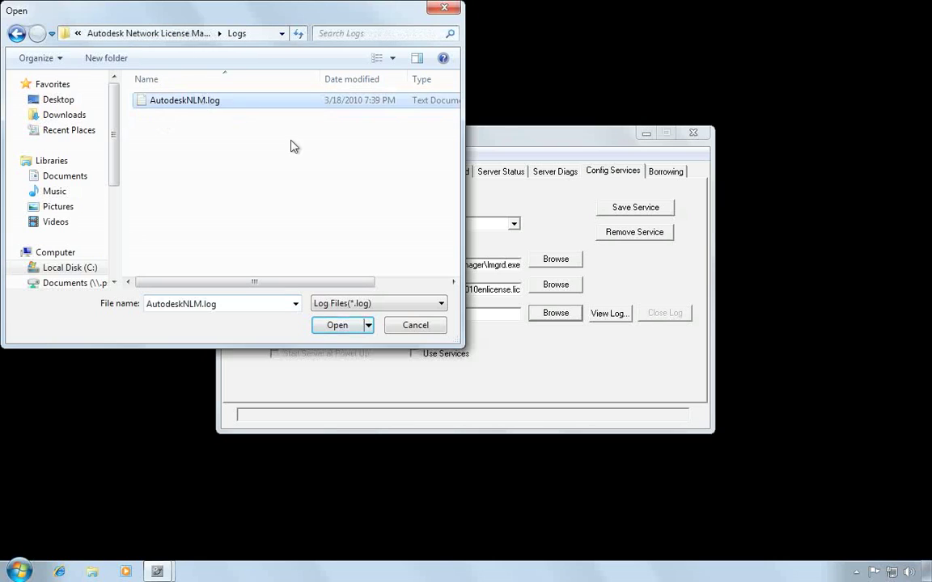
pyautogui.click(338, 325)
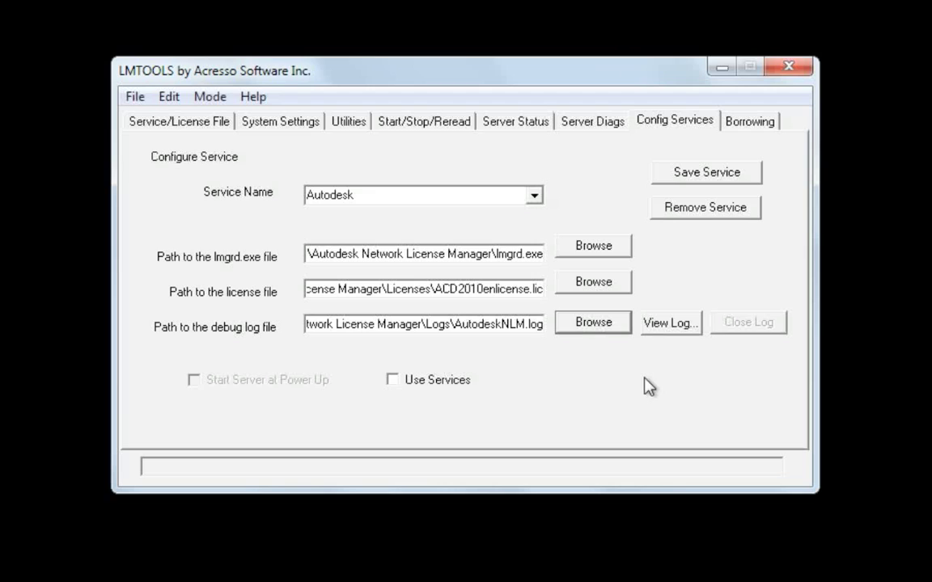
# - Enable Use Services for the Autodesk service and save its settings, confirming with Yes
pyautogui.click(391, 381)
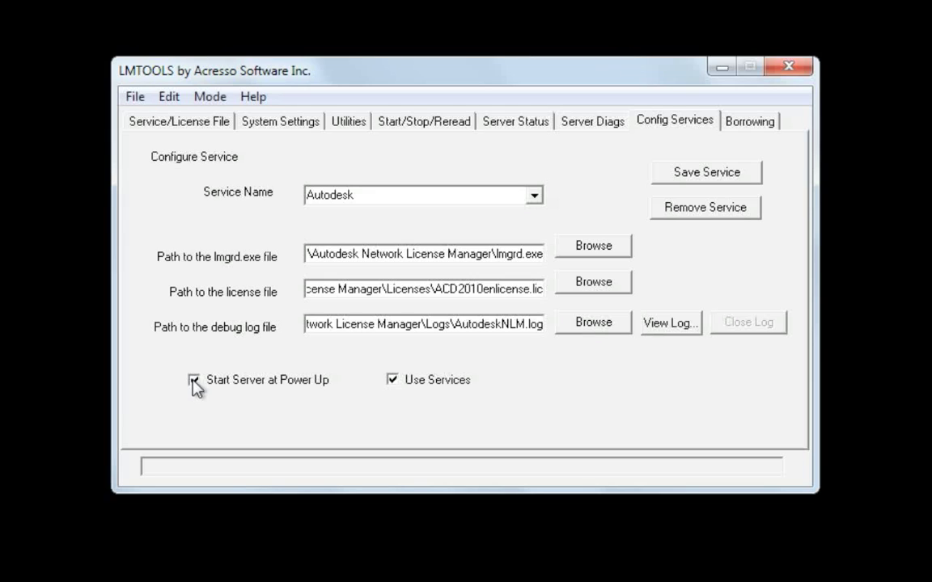
pyautogui.click(708, 179)
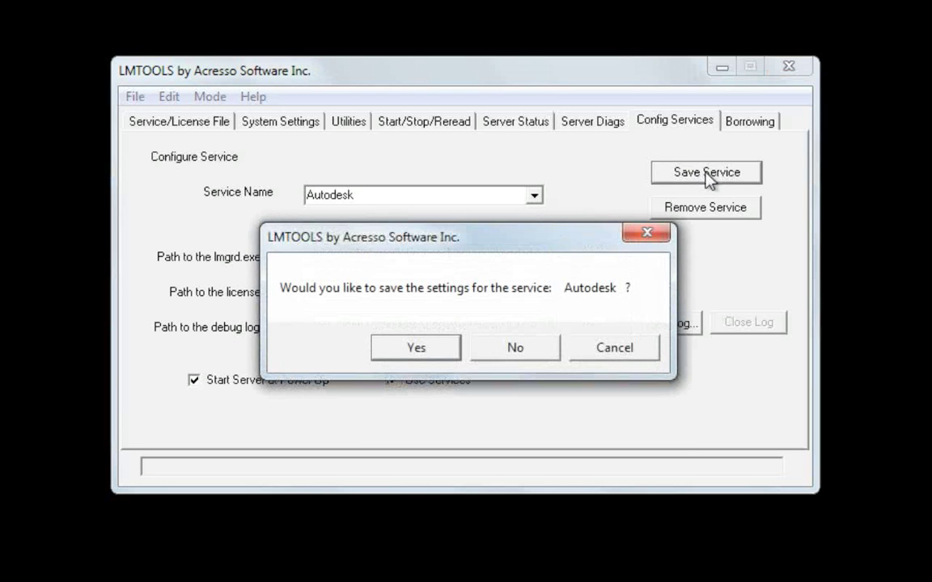
pyautogui.click(419, 348)
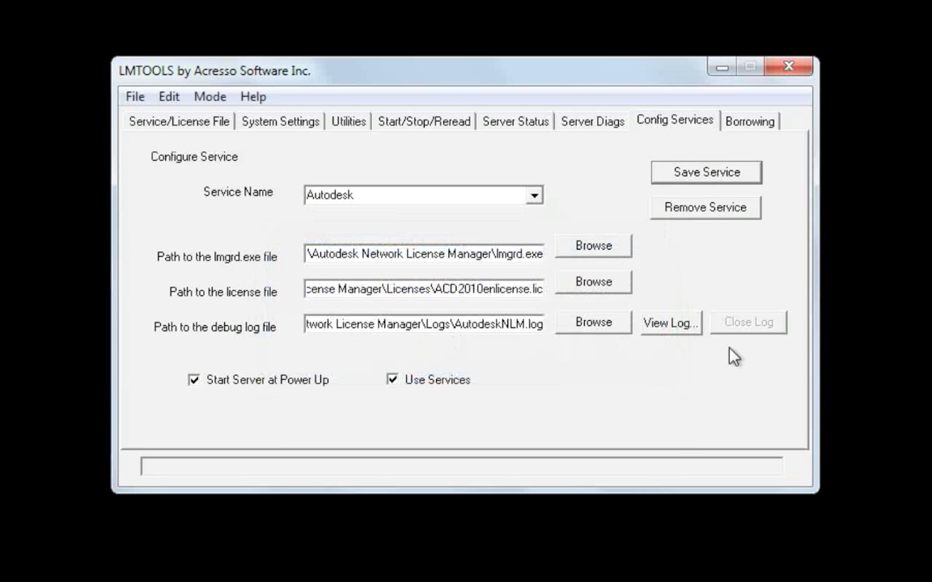
# - Start the Autodesk license server from the Start/Stop/Reread page
pyautogui.click(434, 128)
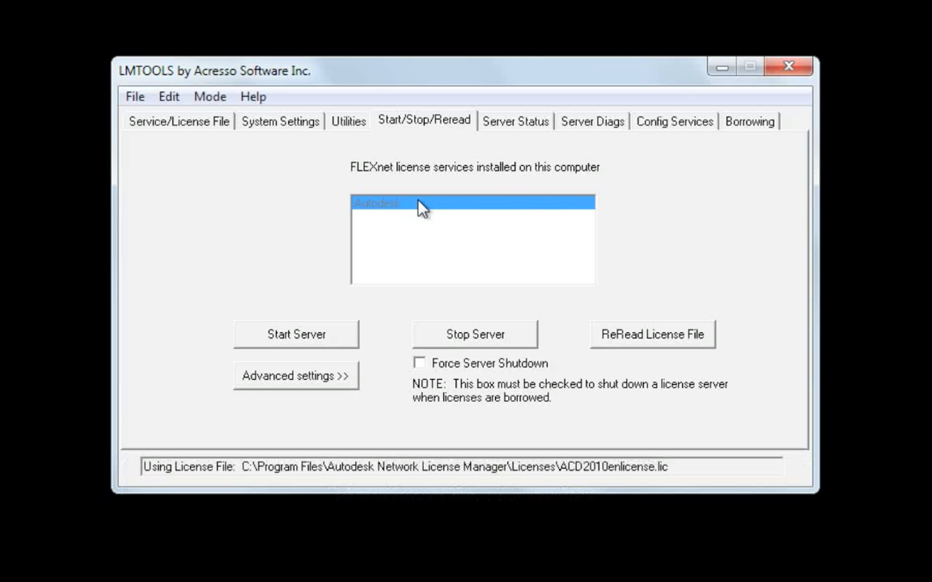
pyautogui.click(293, 340)
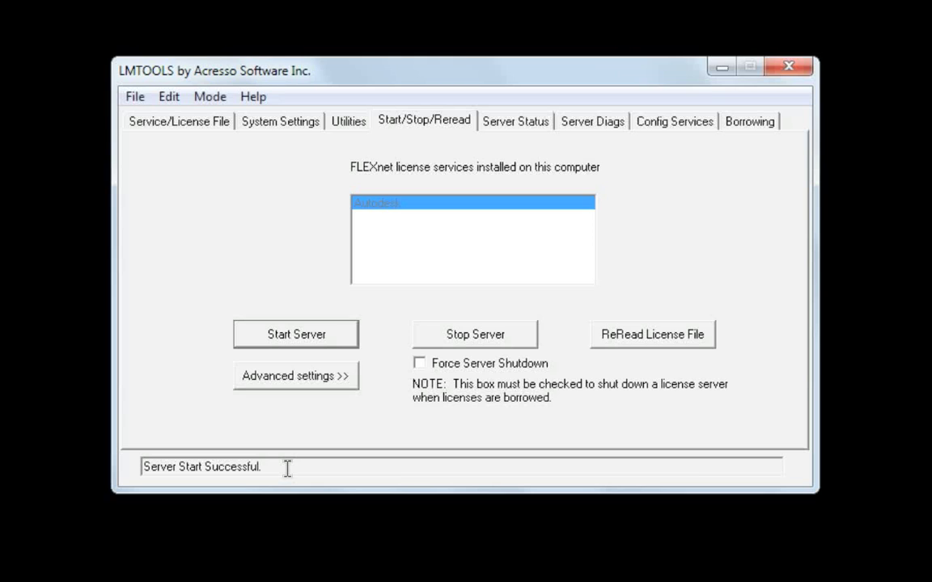
# - Run a server status enquiry and highlight the license server UP, adskflex UP v11.7 and license count lines
pyautogui.click(533, 130)
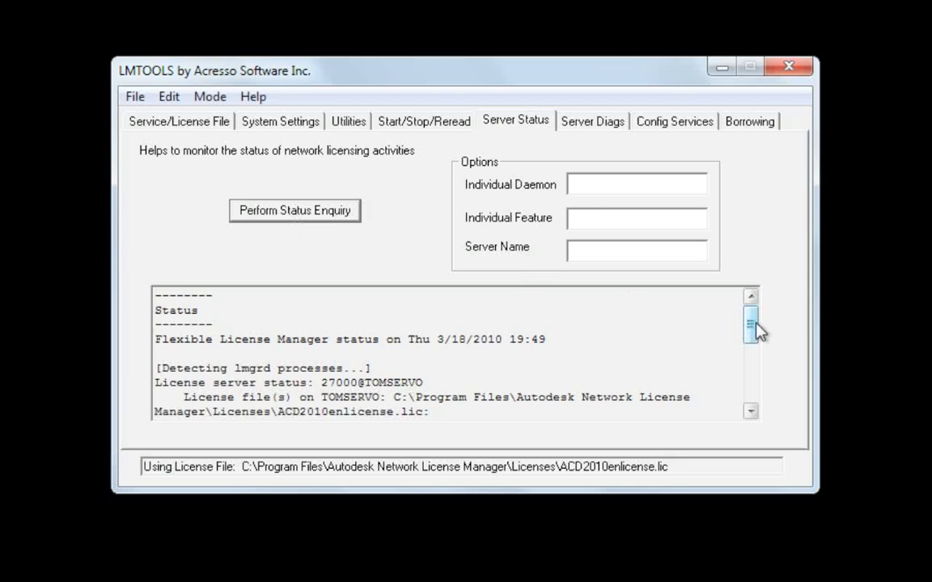
pyautogui.moveTo(752, 328); pyautogui.dragTo(755, 356)
pyautogui.moveTo(483, 354); pyautogui.dragTo(152, 353)
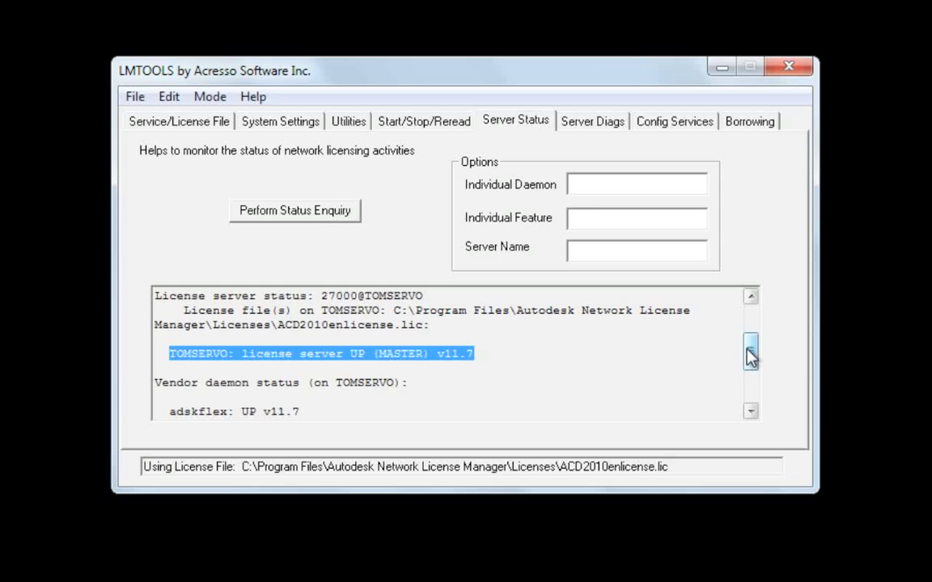
pyautogui.moveTo(751, 356); pyautogui.dragTo(754, 372)
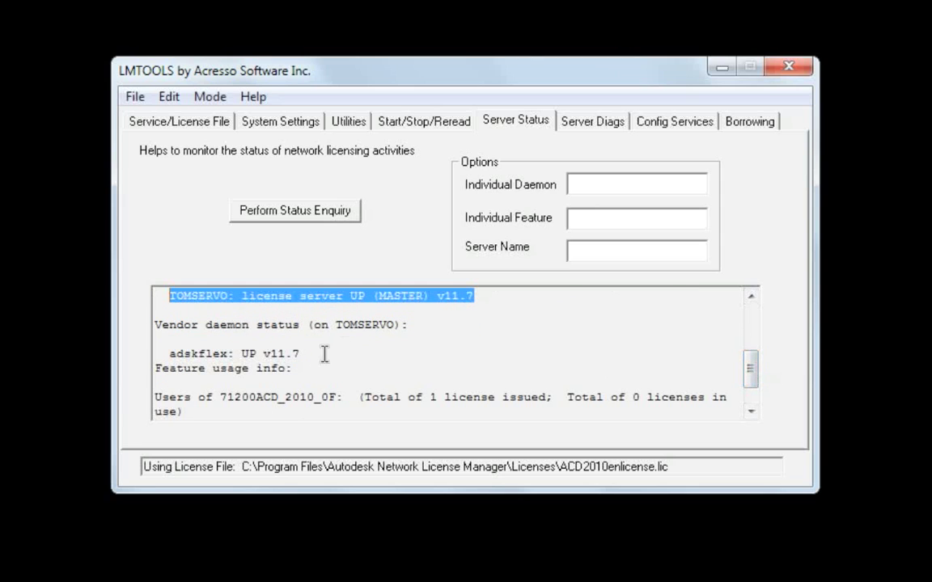
pyautogui.moveTo(300, 353); pyautogui.dragTo(172, 354)
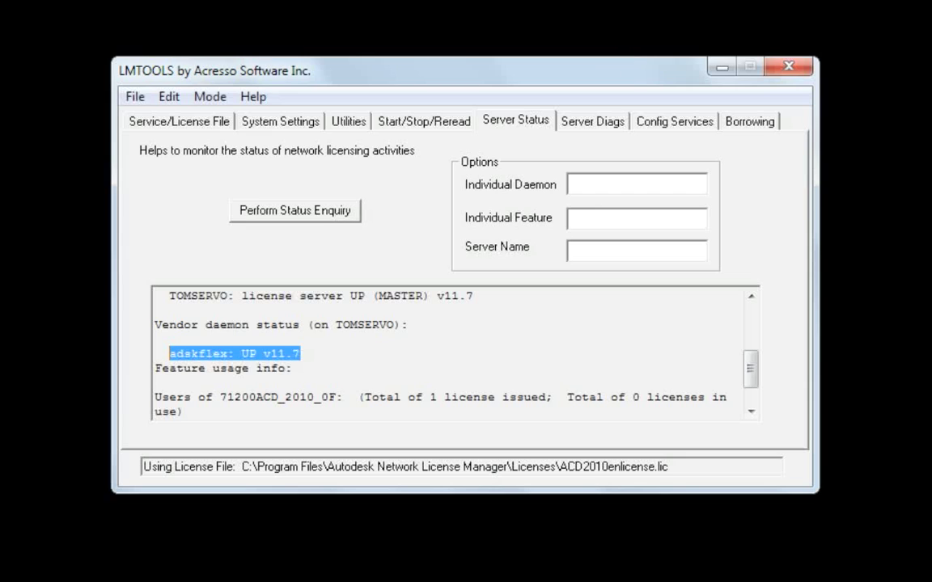
pyautogui.moveTo(755, 374); pyautogui.dragTo(755, 389)
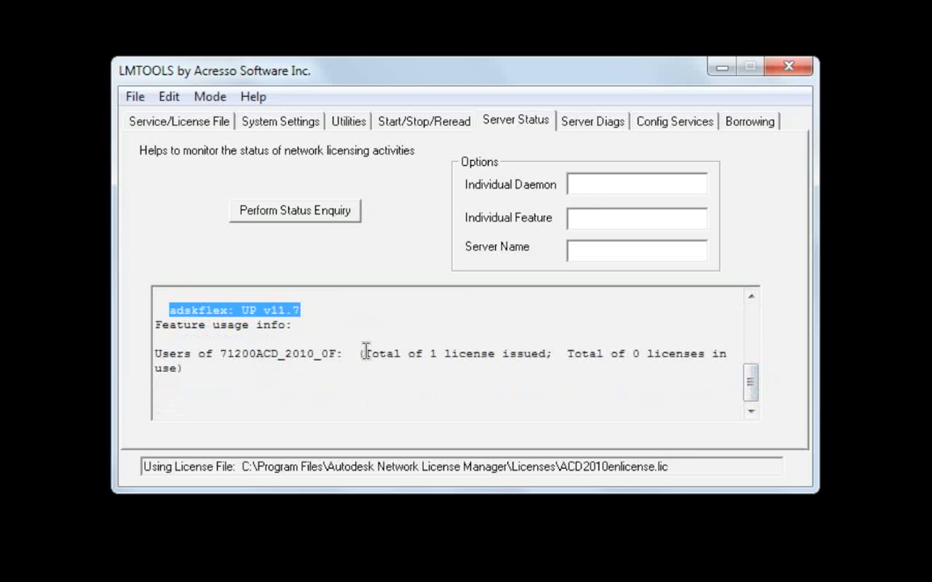
pyautogui.moveTo(364, 353); pyautogui.dragTo(705, 353)
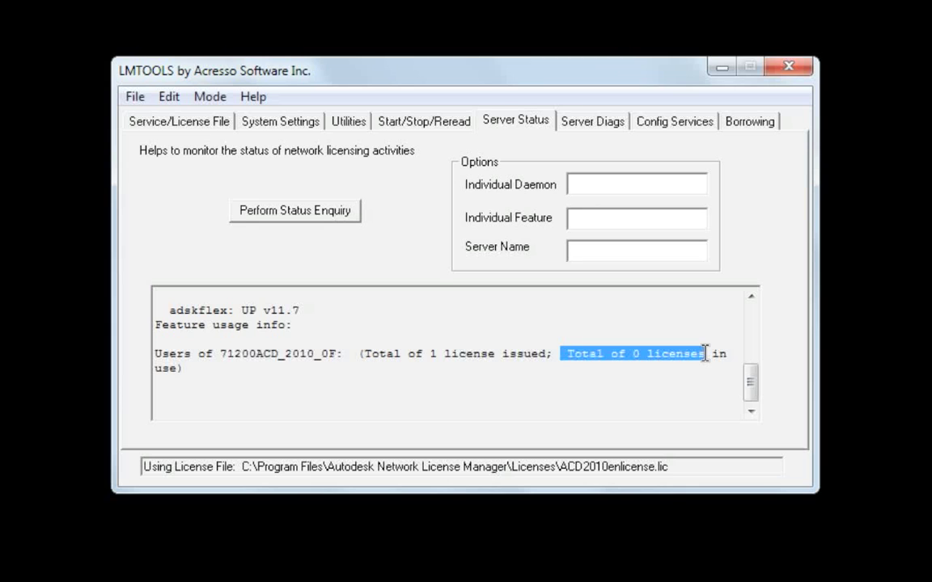
# - Close the LMTOOLS window
pyautogui.click(788, 67)
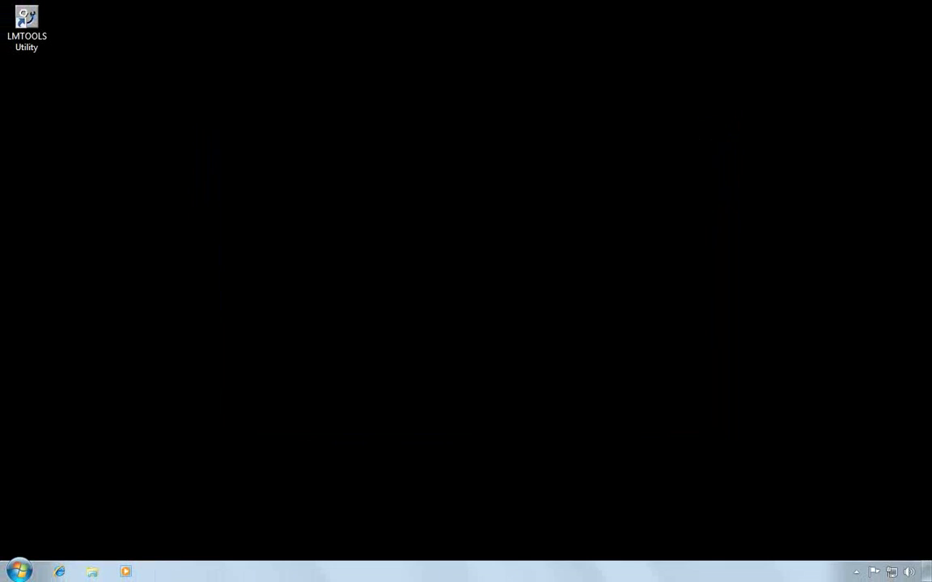